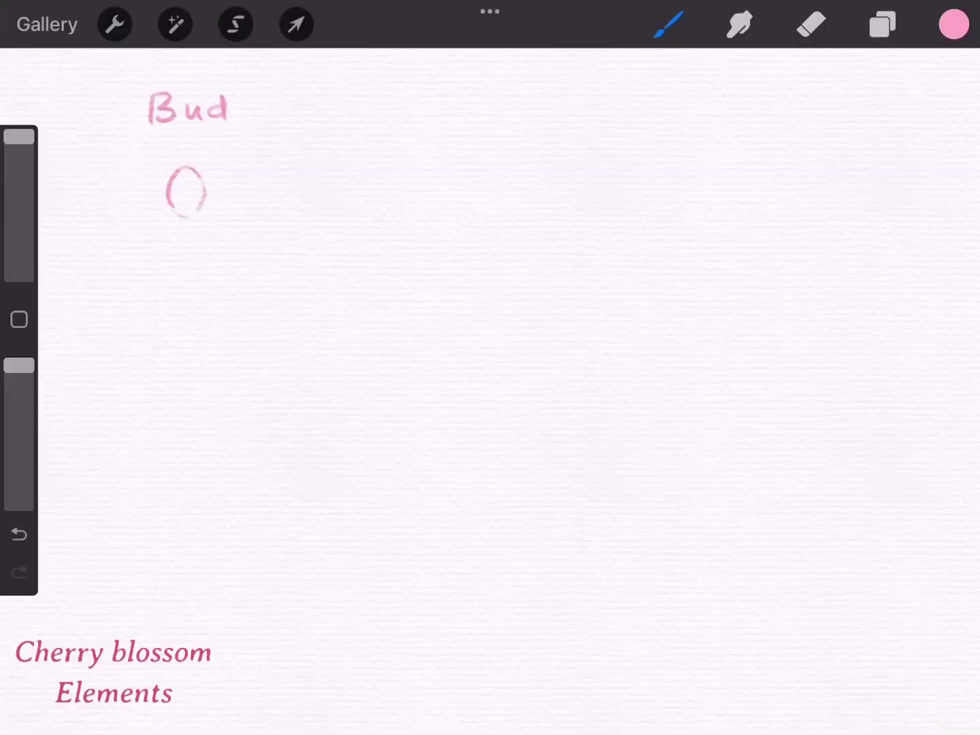
Finish the middle and lower bud sketches, then choose a watercolour brush
drag(196, 336, 194, 386)
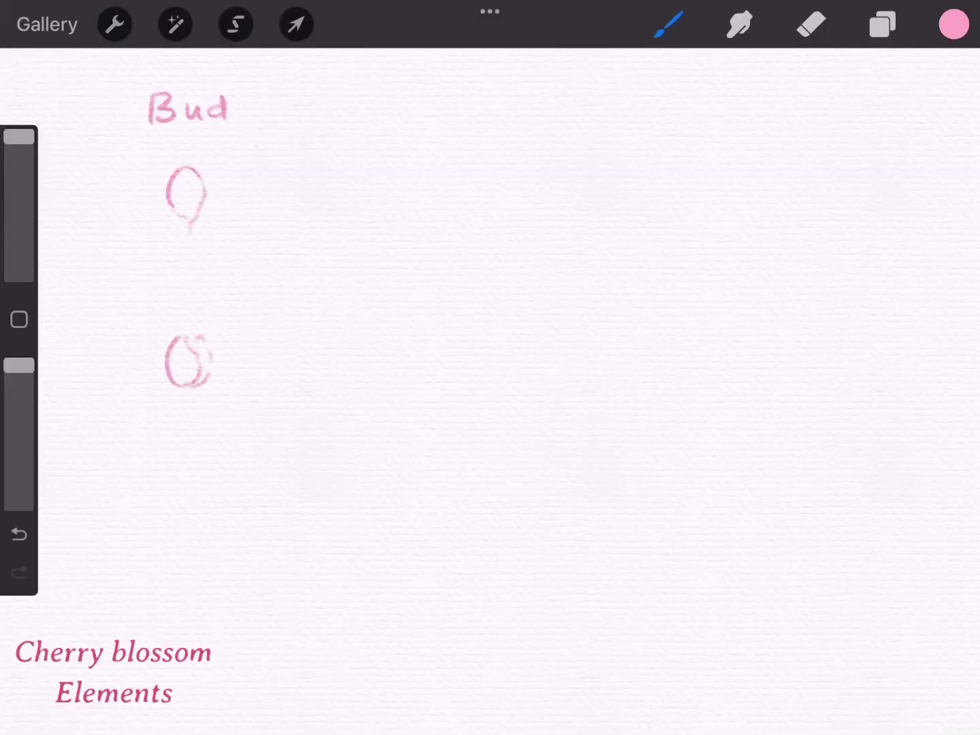
mouse_move(182, 500)
mouse_down()
mouse_move(187, 545)
mouse_move(203, 542)
mouse_up()
click(668, 24)
click(756, 671)
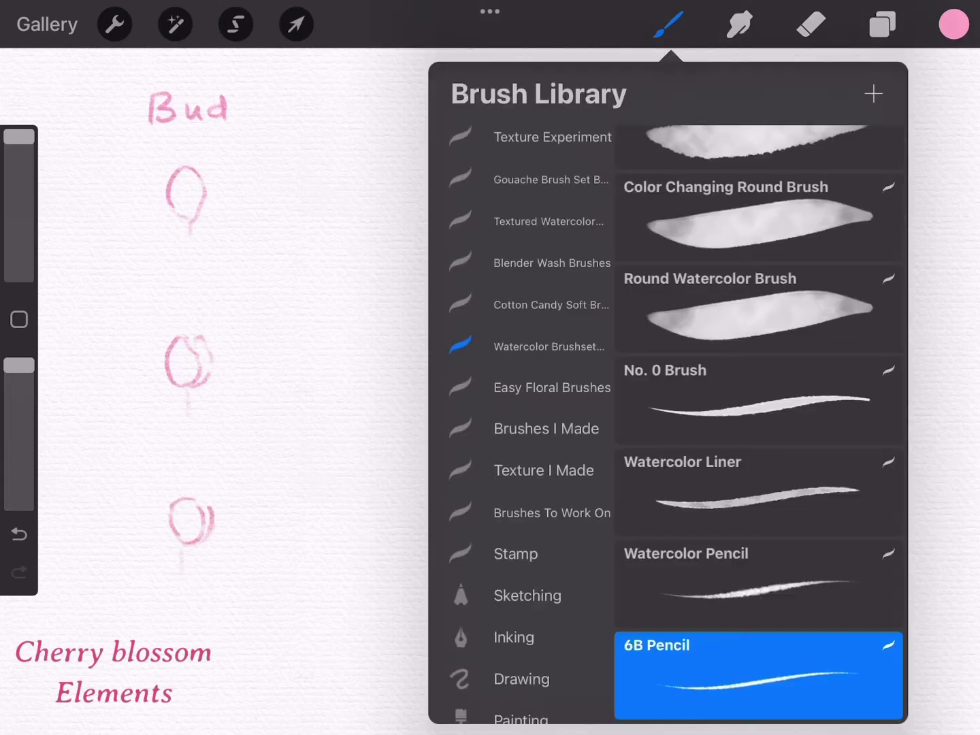
click(668, 25)
Paint six pink watercolour buds beside the sketches, with a thin stem under one
mouse_move(409, 174)
mouse_down()
mouse_move(429, 204)
mouse_move(418, 213)
mouse_up()
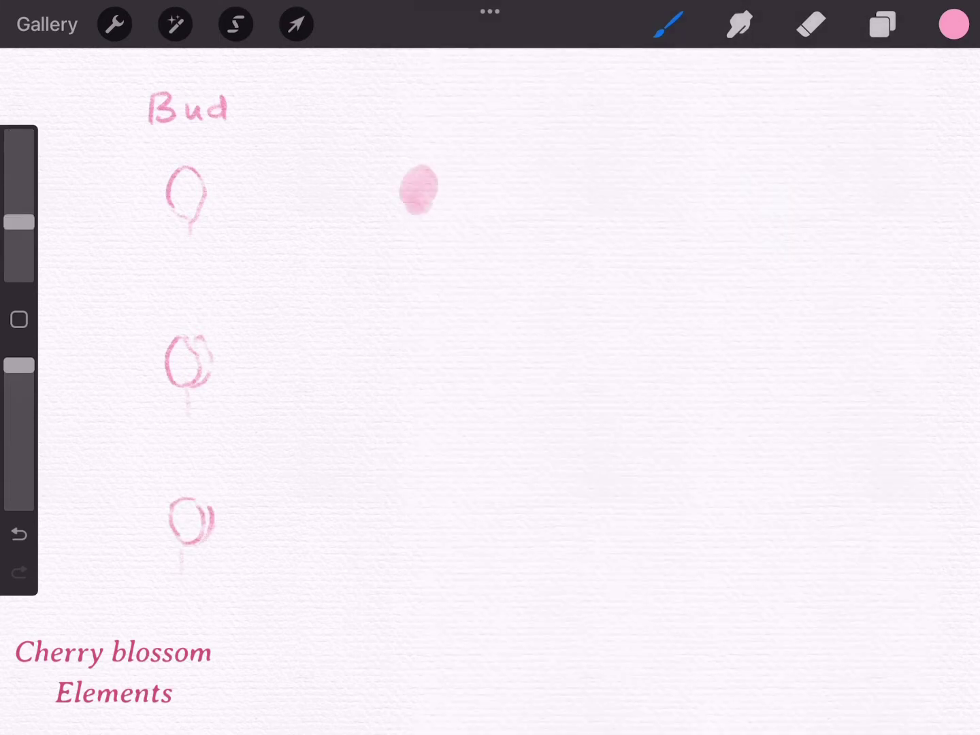
mouse_move(528, 174)
mouse_down()
mouse_move(544, 204)
mouse_move(537, 212)
mouse_up()
mouse_move(383, 334)
mouse_down()
mouse_move(395, 377)
mouse_move(412, 373)
mouse_up()
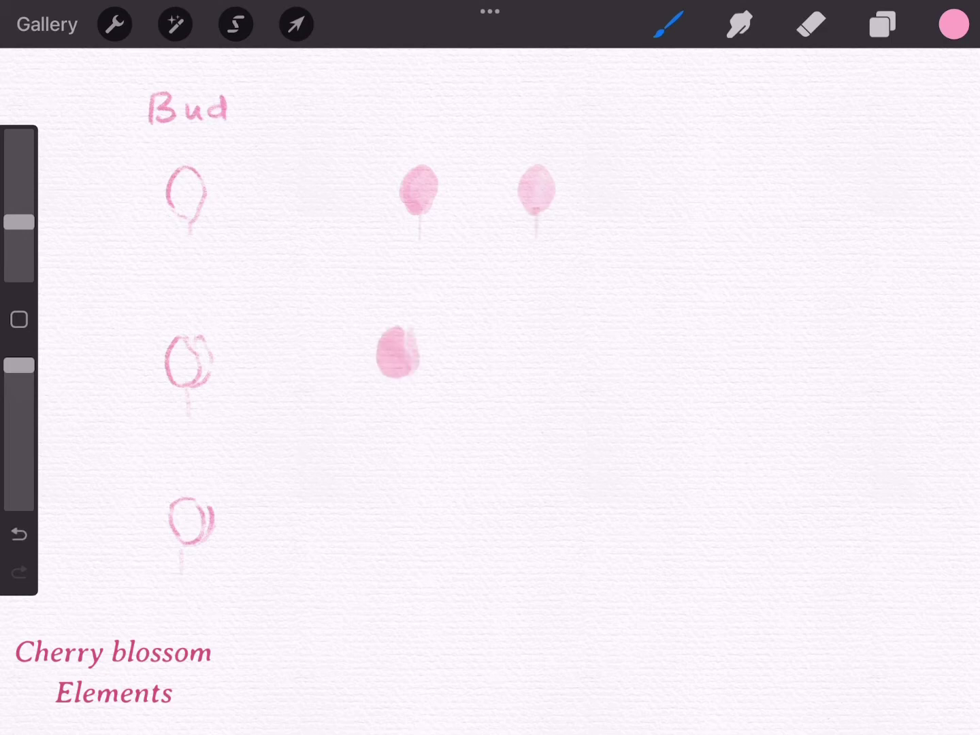
mouse_move(514, 326)
mouse_down()
mouse_move(520, 368)
mouse_move(537, 359)
mouse_up()
drag(390, 493, 409, 531)
mouse_move(511, 478)
mouse_down()
mouse_move(526, 520)
mouse_move(548, 514)
mouse_up()
drag(502, 509, 520, 524)
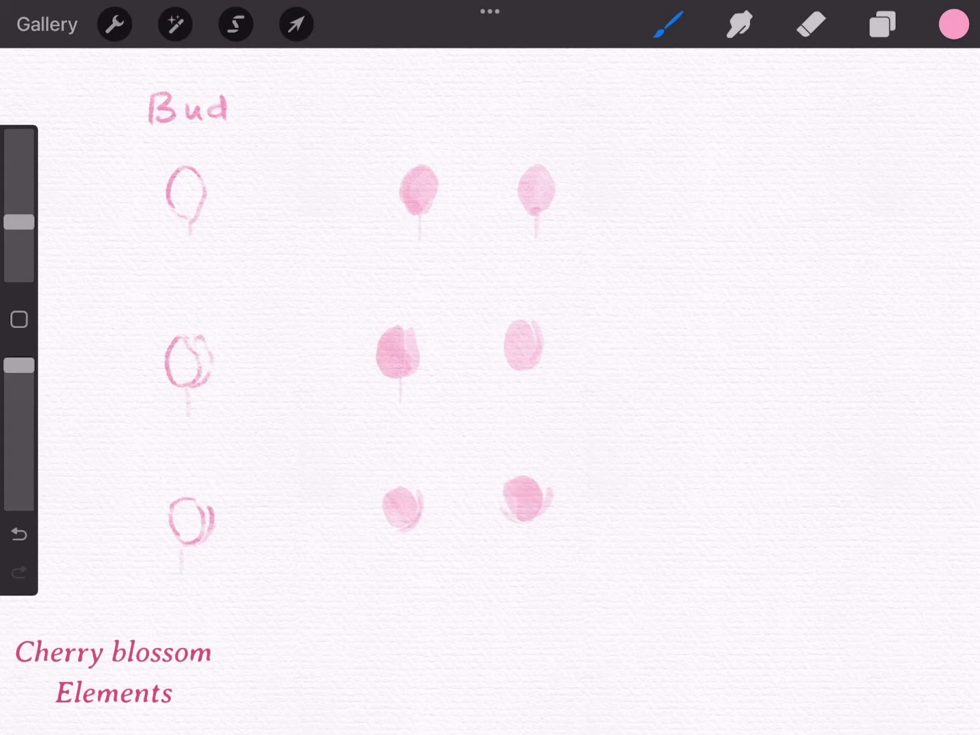
drag(524, 370, 523, 401)
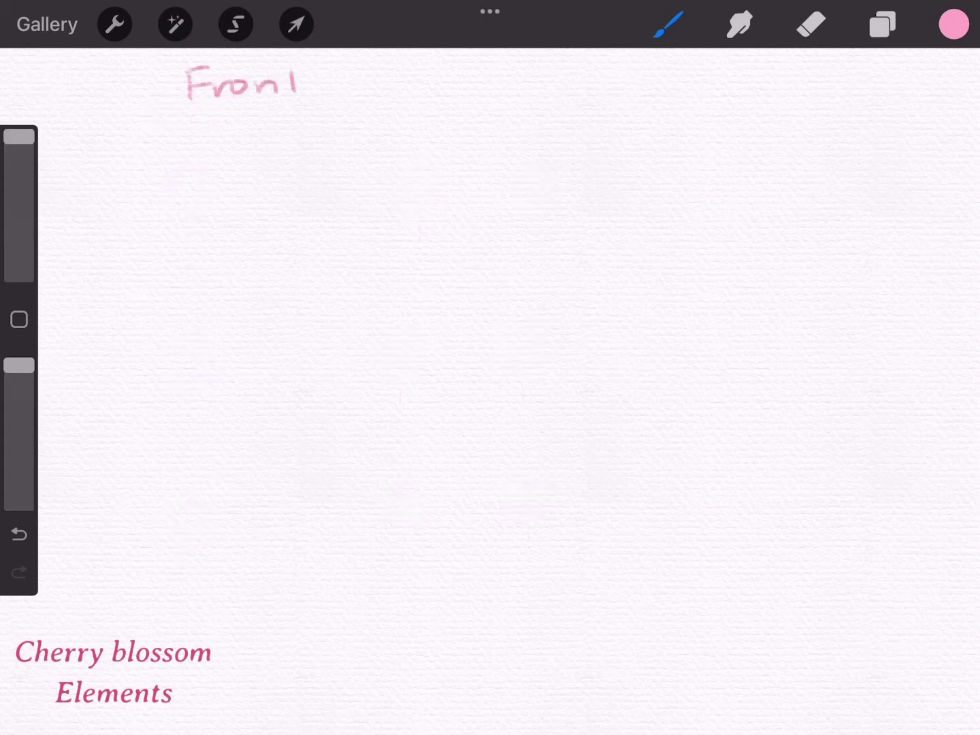
Finish the Front label and sketch the first five-petal flower with stamens
drag(286, 82, 304, 79)
mouse_move(235, 184)
mouse_down()
mouse_move(273, 179)
mouse_move(313, 205)
mouse_up()
mouse_move(310, 211)
mouse_down()
mouse_move(259, 225)
mouse_move(208, 205)
mouse_up()
mouse_move(206, 194)
mouse_down()
mouse_move(236, 181)
mouse_move(268, 208)
mouse_up()
mouse_move(255, 390)
mouse_down()
mouse_move(230, 377)
mouse_move(275, 371)
mouse_move(307, 346)
mouse_move(310, 385)
mouse_up()
Sketch a second flower and a side-view third flower with stem and stamens
mouse_move(259, 388)
mouse_down()
mouse_move(252, 429)
mouse_move(272, 412)
mouse_move(277, 383)
mouse_move(270, 385)
mouse_move(288, 377)
mouse_up()
mouse_move(260, 565)
mouse_down()
mouse_move(273, 564)
mouse_move(262, 589)
mouse_up()
drag(300, 545, 313, 572)
mouse_move(310, 571)
mouse_down()
mouse_move(323, 580)
mouse_move(286, 630)
mouse_up()
drag(272, 579, 282, 586)
drag(292, 571, 285, 581)
drag(272, 569, 282, 575)
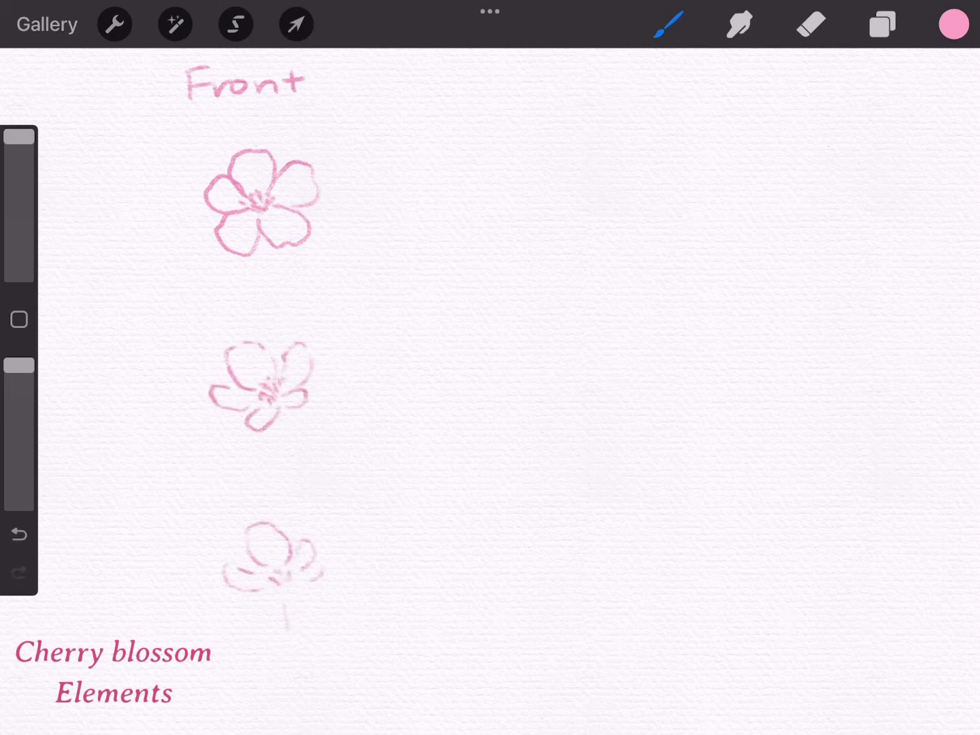
Switch to a watercolour brush and paint the first two pink blossoms beside the sketches
click(670, 24)
click(756, 678)
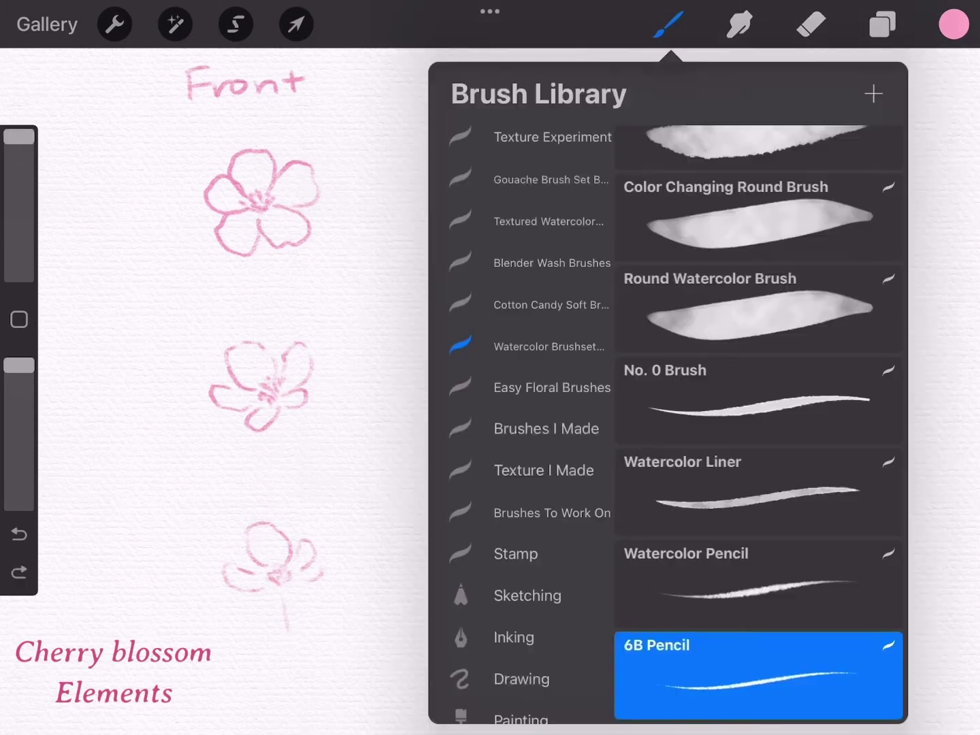
click(669, 24)
mouse_move(521, 151)
mouse_down()
mouse_move(538, 187)
mouse_move(586, 173)
mouse_move(552, 194)
mouse_move(488, 199)
mouse_move(535, 218)
mouse_move(524, 242)
mouse_move(596, 217)
mouse_up()
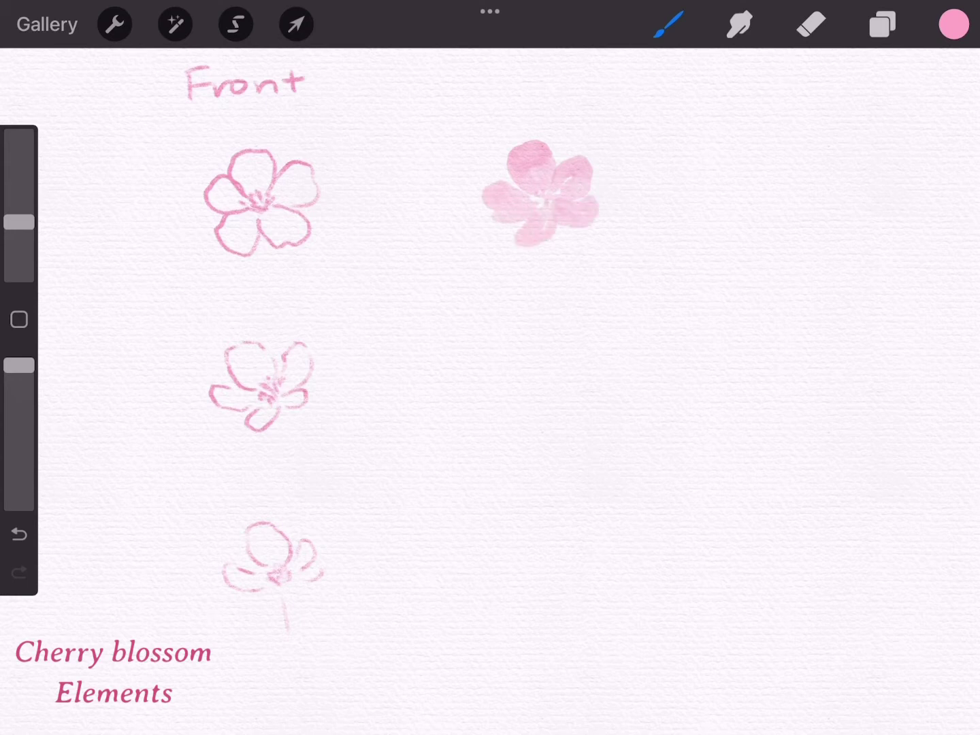
mouse_move(537, 337)
mouse_down()
mouse_move(528, 370)
mouse_move(493, 384)
mouse_up()
mouse_move(572, 352)
mouse_down()
mouse_move(560, 384)
mouse_move(528, 407)
mouse_move(545, 400)
mouse_up()
drag(537, 516, 527, 553)
Paint the third blossom, thin stems under each blossom, and stamen marks on the top one
mouse_move(575, 521)
mouse_down()
mouse_move(565, 554)
mouse_move(514, 567)
mouse_move(587, 558)
mouse_move(514, 557)
mouse_up()
drag(572, 542, 588, 559)
drag(558, 570, 559, 610)
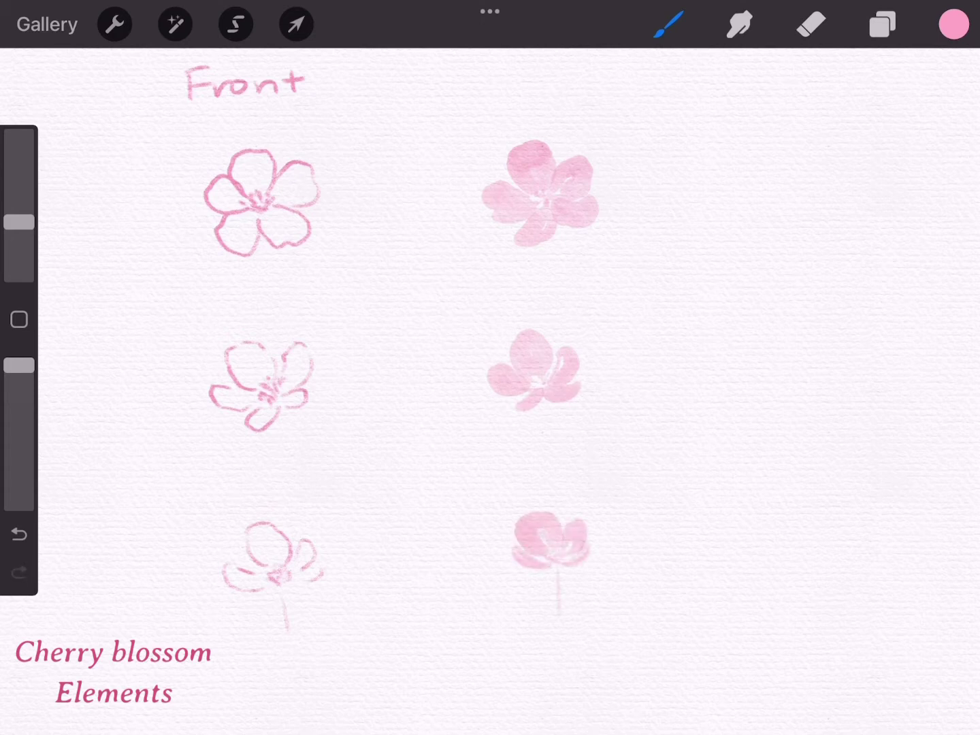
drag(547, 406, 547, 447)
drag(555, 247, 557, 292)
key(ctrl+z)
drag(19, 223, 19, 202)
drag(541, 198, 548, 188)
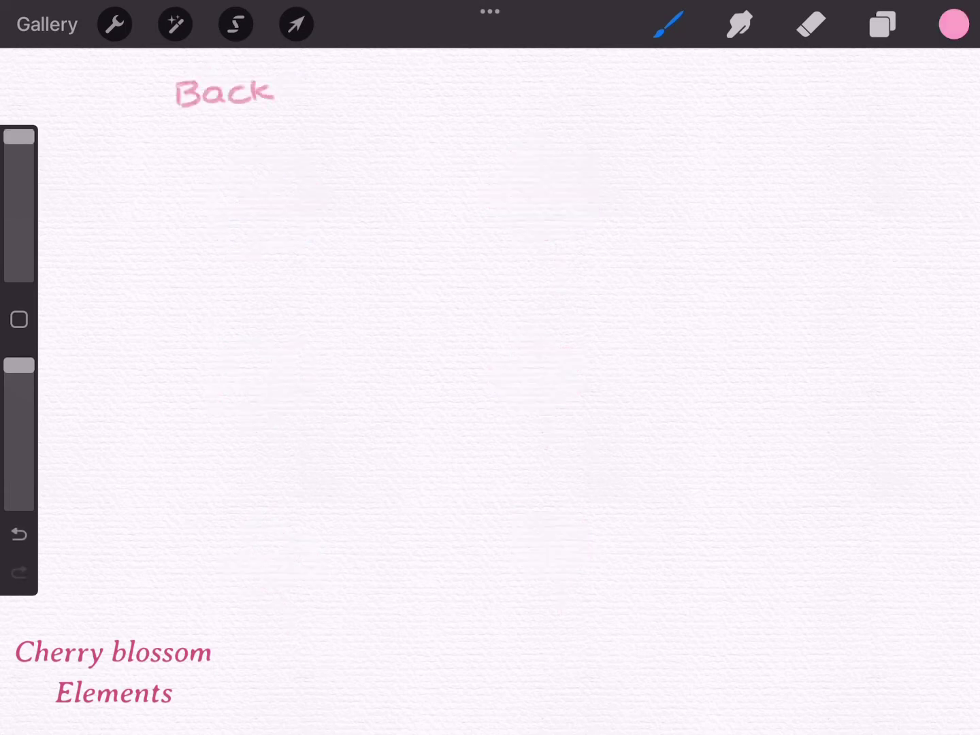
Sketch three back-view flowers with stems under the Back heading
mouse_move(219, 198)
mouse_down()
mouse_move(225, 153)
mouse_move(245, 193)
mouse_move(233, 247)
mouse_move(229, 214)
mouse_up()
drag(225, 373, 216, 337)
mouse_move(220, 340)
mouse_down()
mouse_move(278, 364)
mouse_move(243, 417)
mouse_up()
mouse_move(240, 511)
mouse_down()
mouse_move(230, 549)
mouse_move(257, 548)
mouse_move(202, 558)
mouse_up()
mouse_move(241, 545)
mouse_down()
mouse_move(270, 557)
mouse_move(240, 605)
mouse_up()
drag(20, 137, 19, 216)
Paint three pink watercolour back-view blossoms beside the sketches, redoing one stroke
mouse_move(524, 132)
mouse_down()
mouse_move(530, 169)
mouse_move(463, 194)
mouse_up()
mouse_move(507, 184)
mouse_down()
mouse_move(510, 211)
mouse_move(542, 198)
mouse_move(517, 184)
mouse_up()
key(ctrl+z)
mouse_move(521, 326)
mouse_down()
mouse_move(494, 362)
mouse_move(554, 350)
mouse_up()
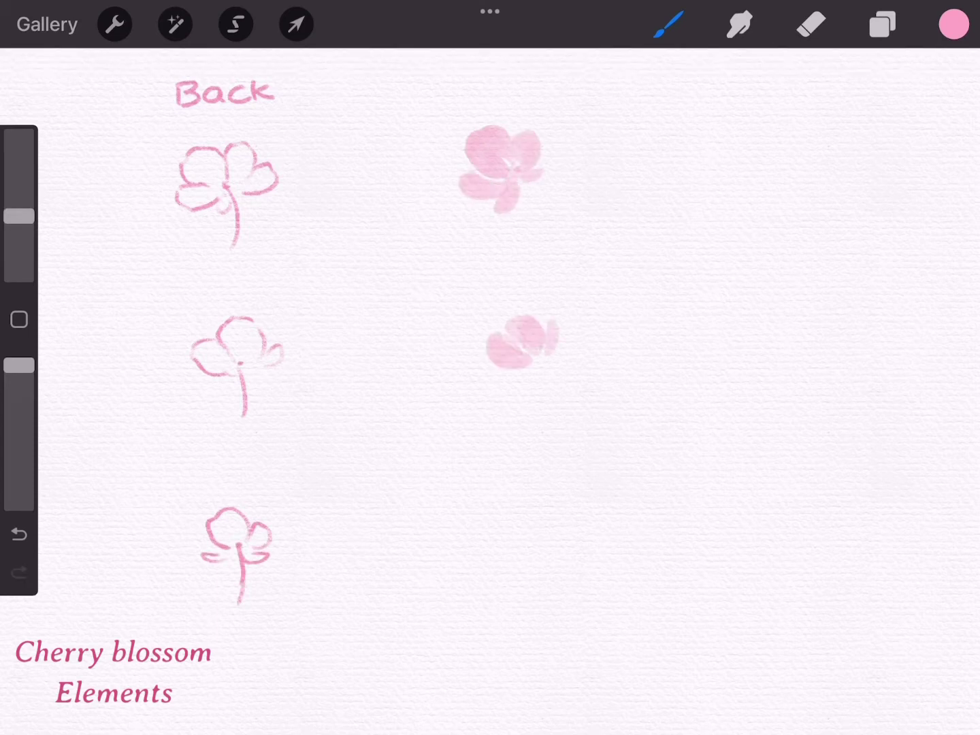
mouse_move(481, 514)
mouse_down()
mouse_move(500, 548)
mouse_move(534, 553)
mouse_move(505, 616)
mouse_up()
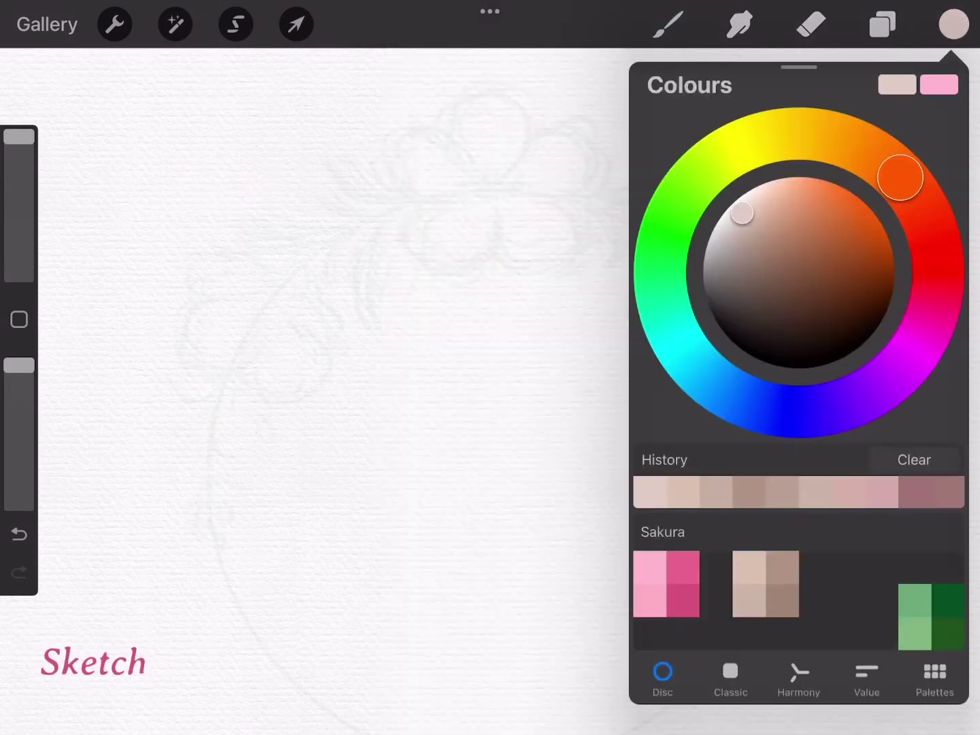
Pick the deep pink Sakura swatch and trace the large top blossom's petals and stamens
click(683, 567)
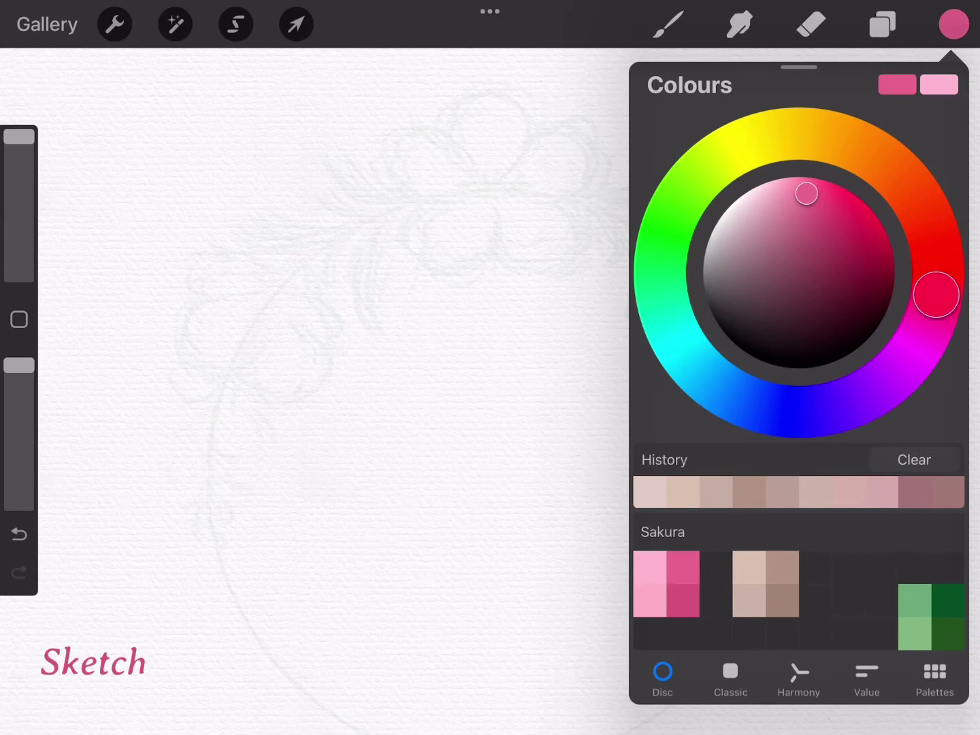
click(953, 25)
mouse_move(450, 126)
mouse_down()
mouse_move(535, 117)
mouse_move(495, 189)
mouse_up()
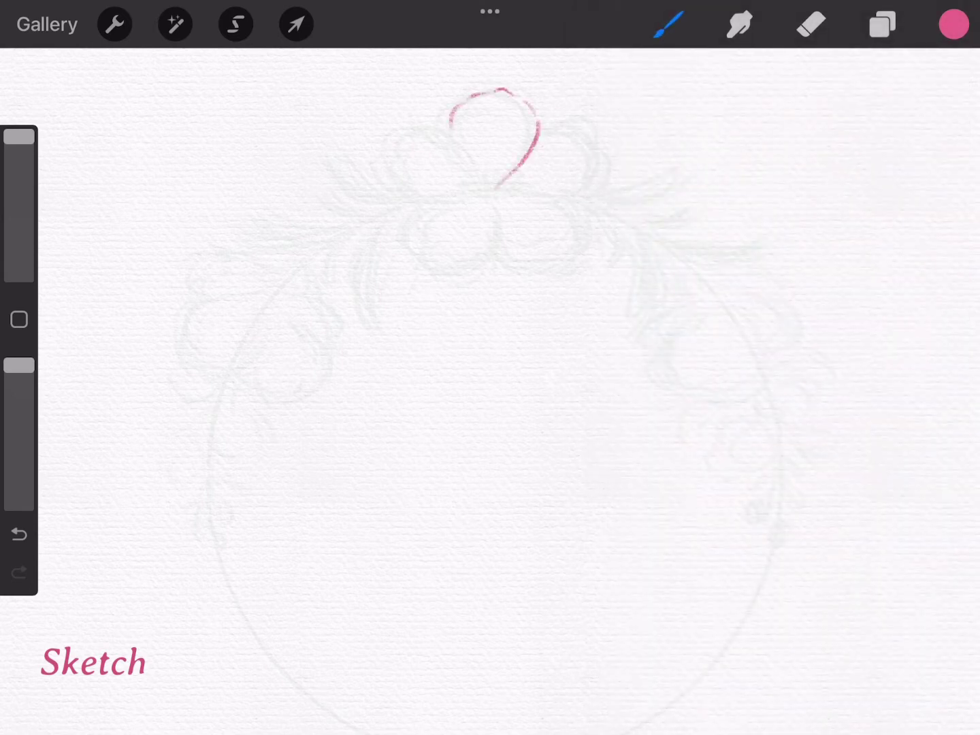
mouse_move(541, 128)
mouse_down()
mouse_move(563, 122)
mouse_move(602, 163)
mouse_up()
mouse_move(515, 196)
mouse_down()
mouse_move(554, 207)
mouse_move(508, 262)
mouse_move(535, 273)
mouse_up()
drag(575, 207, 587, 247)
mouse_move(448, 126)
mouse_down()
mouse_move(394, 178)
mouse_move(436, 203)
mouse_move(476, 181)
mouse_up()
mouse_move(418, 213)
mouse_down()
mouse_move(405, 236)
mouse_move(492, 250)
mouse_up()
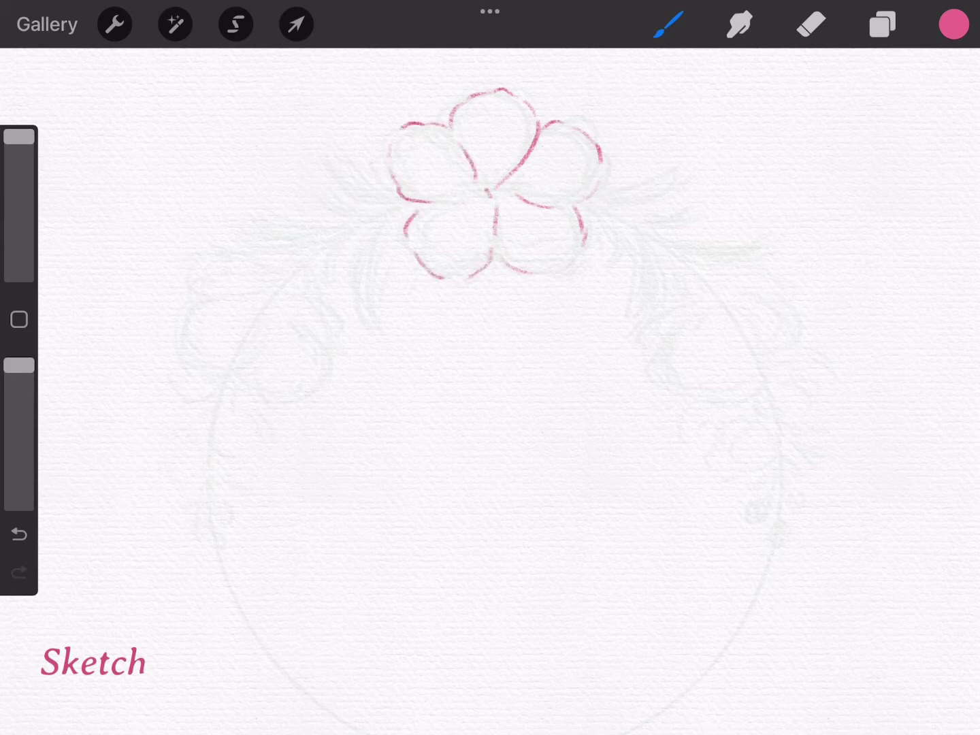
mouse_move(491, 193)
mouse_down()
mouse_move(512, 182)
mouse_move(501, 195)
mouse_up()
mouse_move(644, 344)
mouse_down()
mouse_move(703, 300)
mouse_move(671, 333)
mouse_up()
Outline the right-side blossom's petals in deep pink
drag(663, 343, 667, 382)
drag(679, 398, 726, 402)
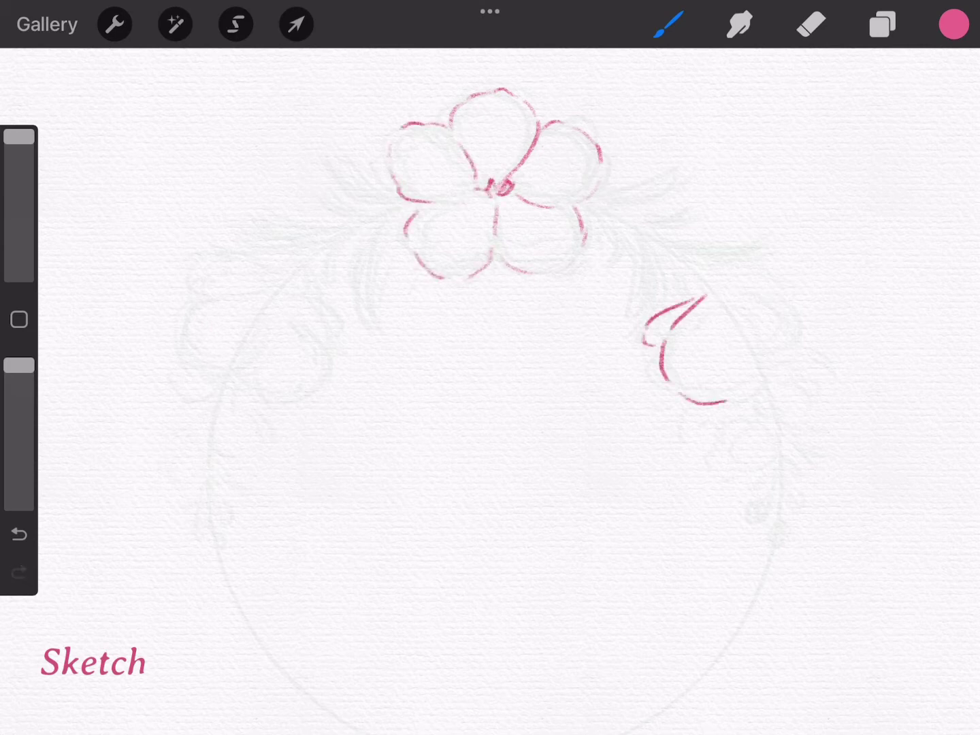
drag(763, 359, 719, 402)
mouse_move(710, 299)
mouse_down()
mouse_move(762, 350)
mouse_move(793, 330)
mouse_move(776, 280)
mouse_up()
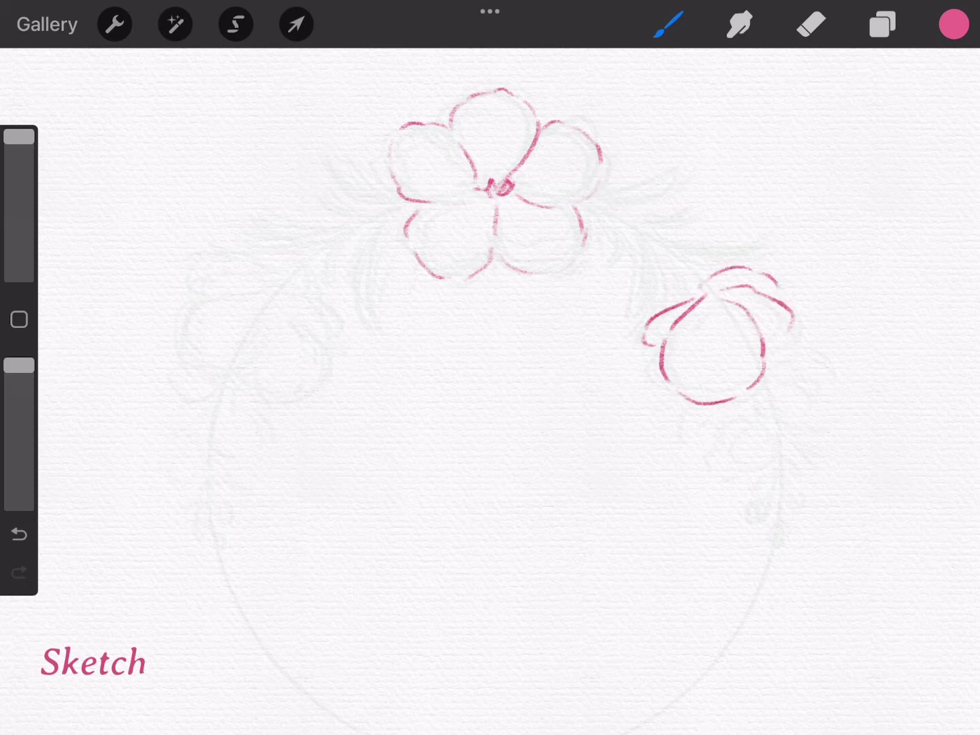
Outline the left-side blossom and reinforce the right blossom's left edge
drag(233, 290, 276, 290)
drag(223, 294, 250, 366)
drag(272, 313, 268, 351)
drag(263, 389, 309, 395)
mouse_move(285, 315)
mouse_down()
mouse_move(316, 381)
mouse_move(333, 343)
mouse_up()
drag(222, 252, 273, 275)
drag(195, 267, 206, 291)
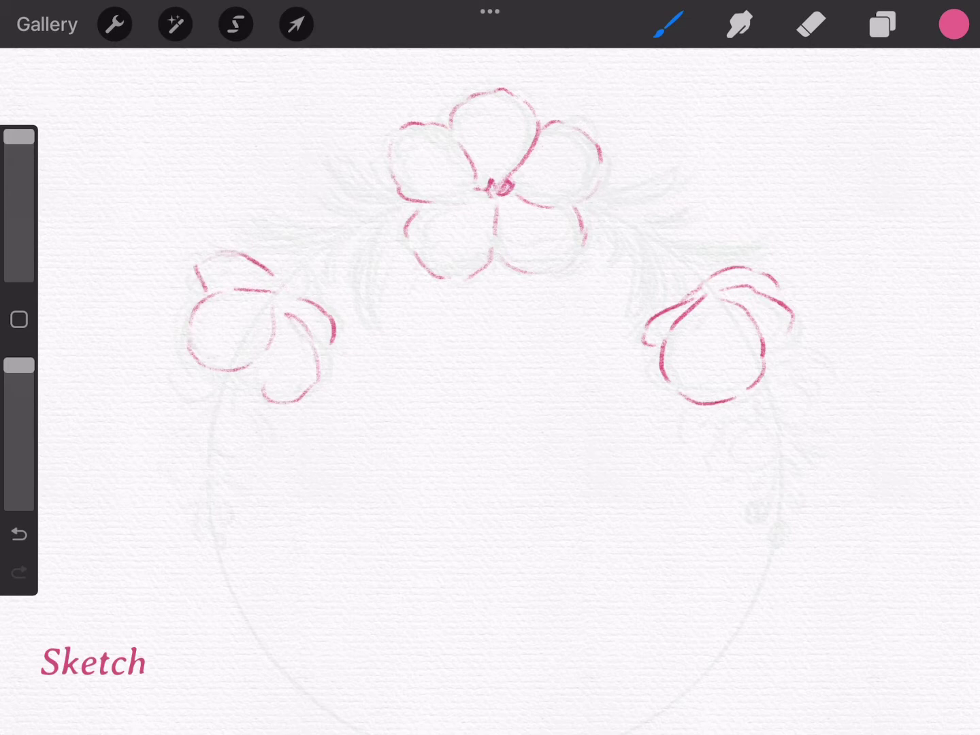
mouse_move(720, 271)
mouse_down()
mouse_move(658, 312)
mouse_move(644, 361)
mouse_up()
mouse_move(661, 305)
mouse_down()
mouse_move(703, 296)
mouse_move(653, 316)
mouse_up()
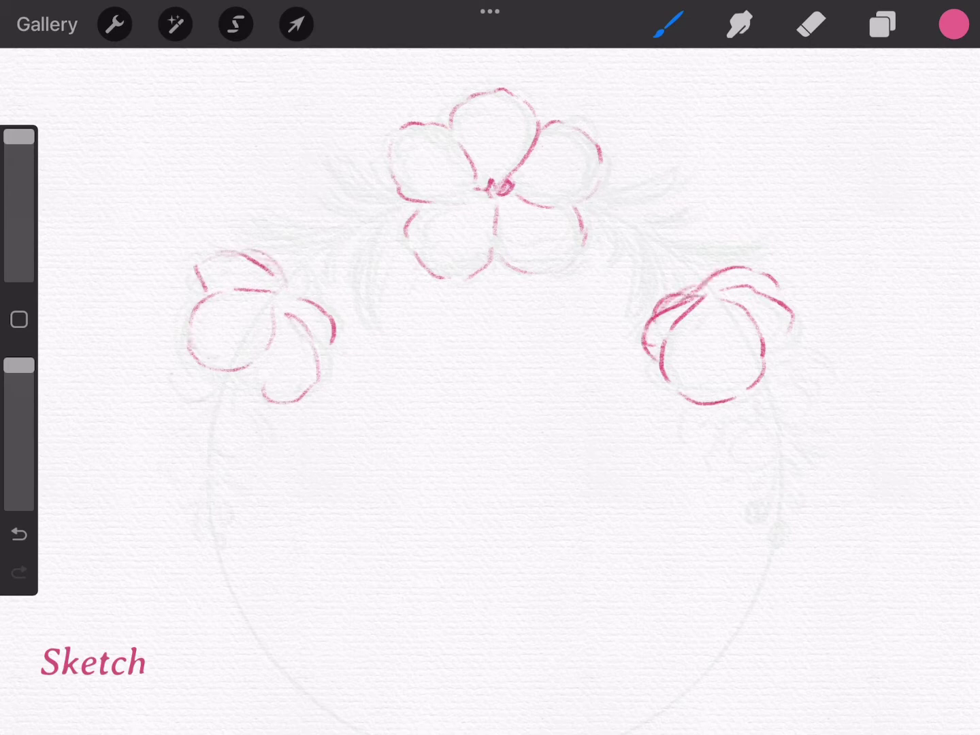
Sketch small round buds below the left and right blossoms
drag(225, 410, 247, 453)
drag(247, 408, 272, 425)
mouse_move(179, 449)
mouse_down()
mouse_move(190, 477)
mouse_move(168, 464)
mouse_move(190, 444)
mouse_up()
mouse_move(168, 455)
mouse_down()
mouse_move(184, 476)
mouse_move(203, 450)
mouse_up()
mouse_move(776, 408)
mouse_down()
mouse_move(807, 423)
mouse_move(823, 384)
mouse_up()
drag(757, 428, 754, 467)
drag(766, 423, 777, 445)
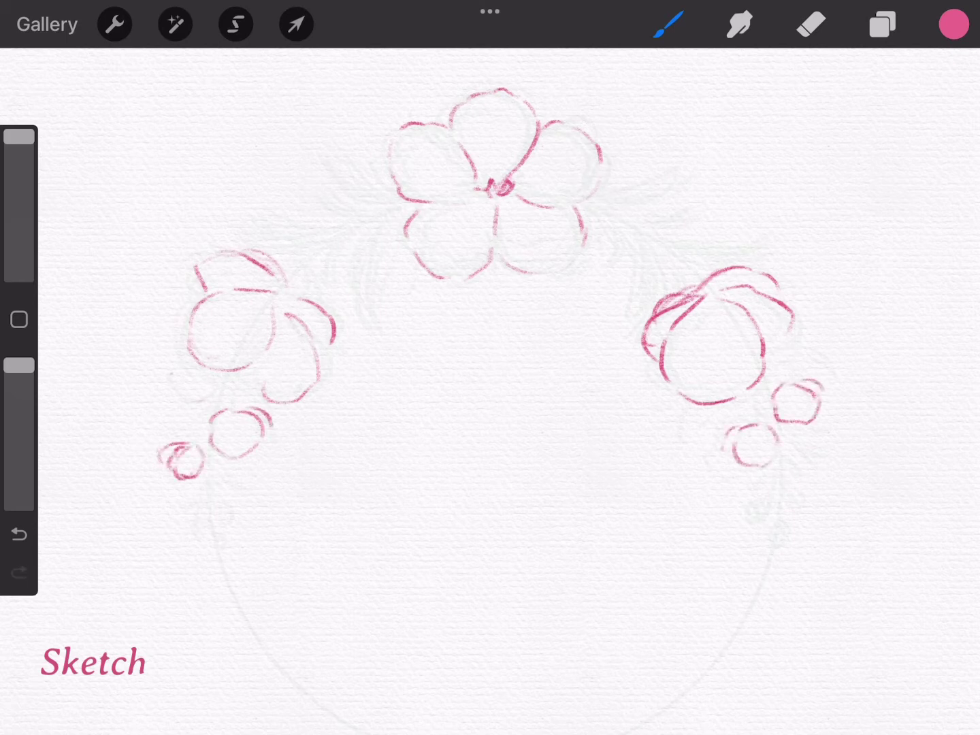
Add tiny bud marks beneath the bud clusters on both sides
drag(767, 501, 763, 513)
mouse_move(776, 478)
mouse_down()
mouse_move(787, 523)
mouse_move(801, 499)
mouse_up()
drag(809, 432, 818, 441)
mouse_move(188, 519)
mouse_down()
mouse_move(198, 531)
mouse_move(212, 527)
mouse_up()
drag(214, 536, 231, 537)
drag(221, 502, 236, 510)
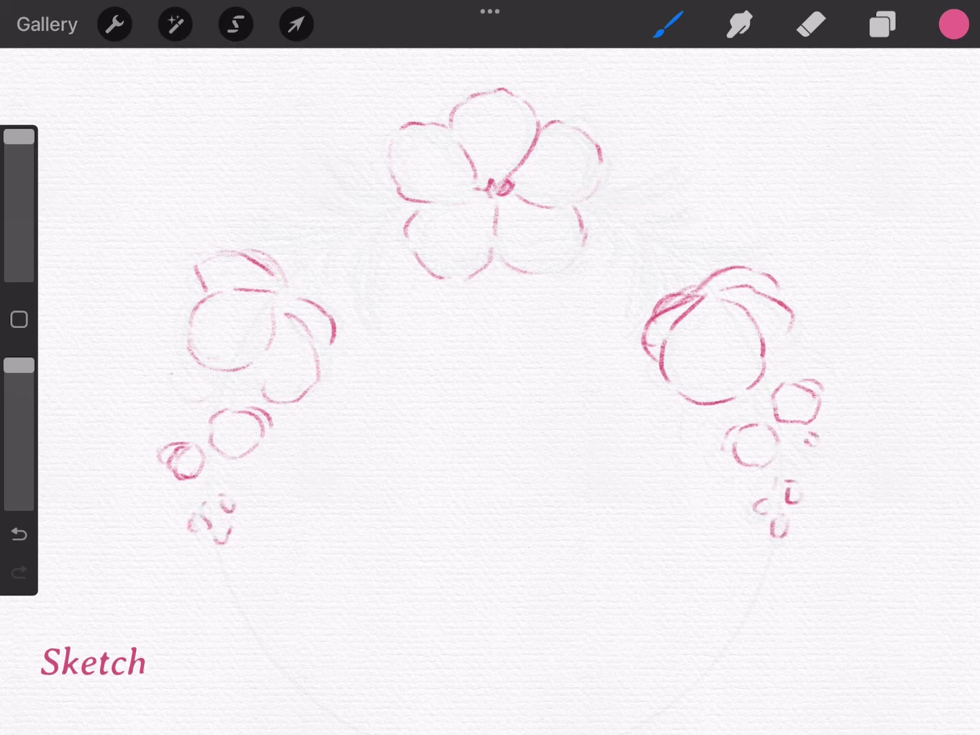
Change the pencil colour to green and undo the last stroke
click(954, 24)
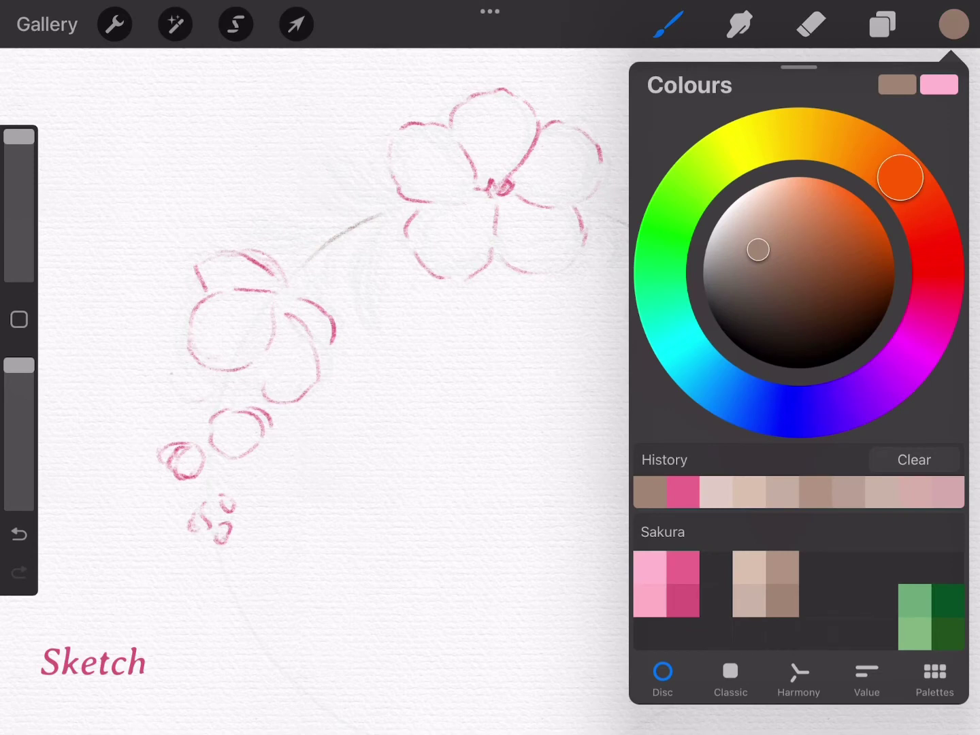
click(949, 633)
click(953, 24)
key(ctrl+z)
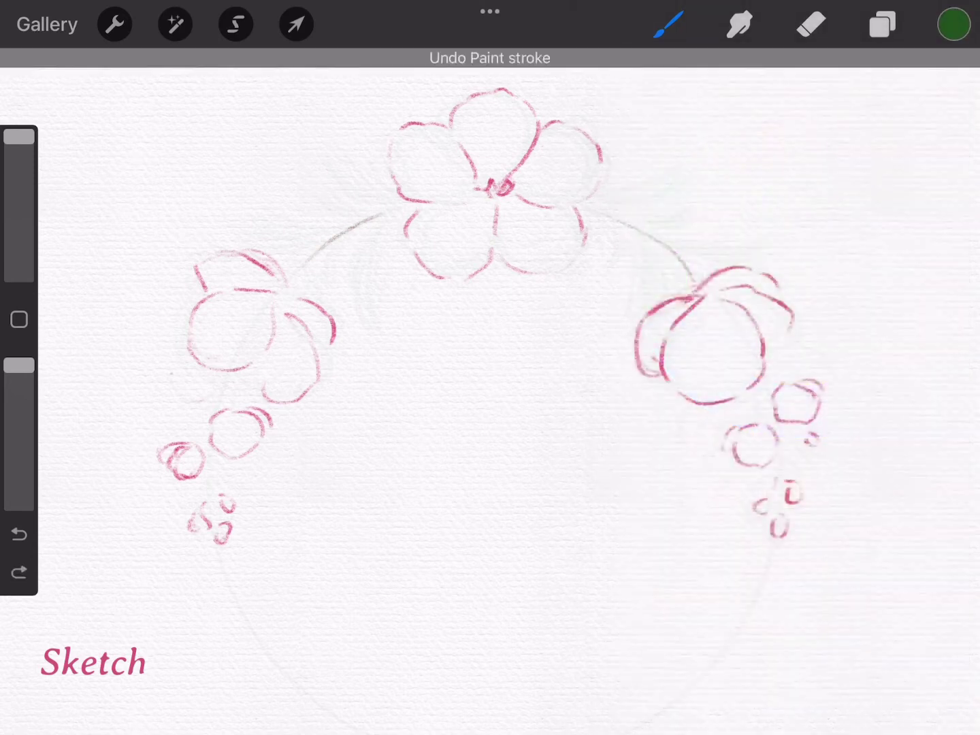
Draw green stems and leaves under the top flower and below the left blossom
mouse_move(378, 217)
mouse_down()
mouse_move(342, 309)
mouse_move(355, 312)
mouse_up()
mouse_move(398, 195)
mouse_down()
mouse_move(325, 166)
mouse_move(334, 158)
mouse_up()
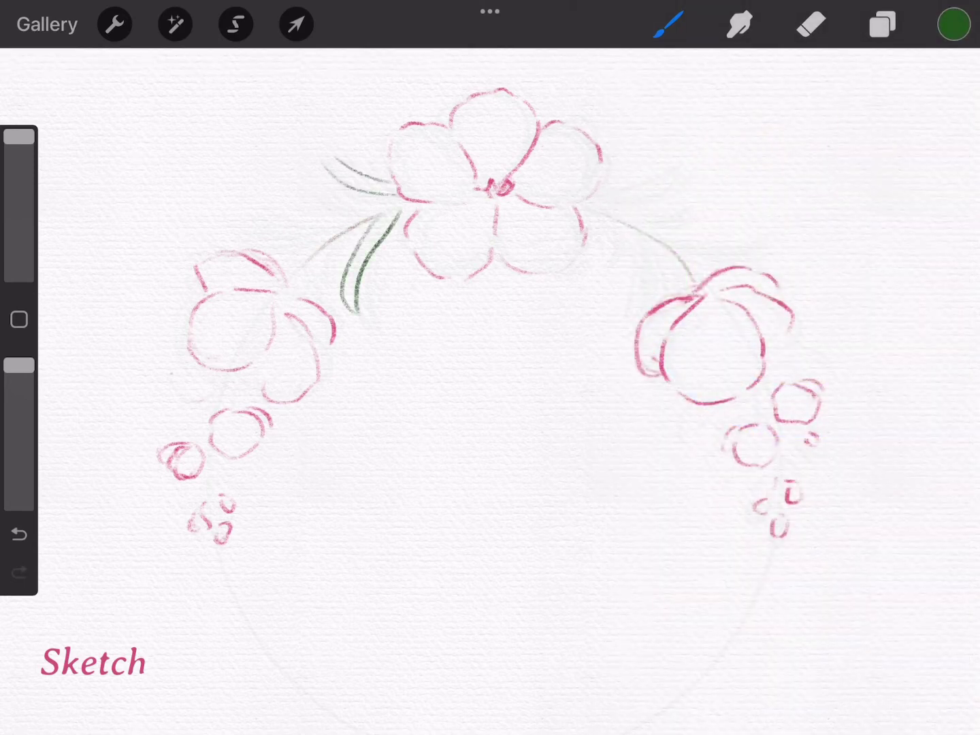
drag(315, 237, 239, 199)
drag(326, 260, 316, 285)
drag(348, 218, 328, 206)
mouse_move(375, 256)
mouse_down()
mouse_move(369, 306)
mouse_move(377, 326)
mouse_move(354, 311)
mouse_up()
mouse_move(227, 383)
mouse_down()
mouse_move(171, 407)
mouse_move(166, 389)
mouse_up()
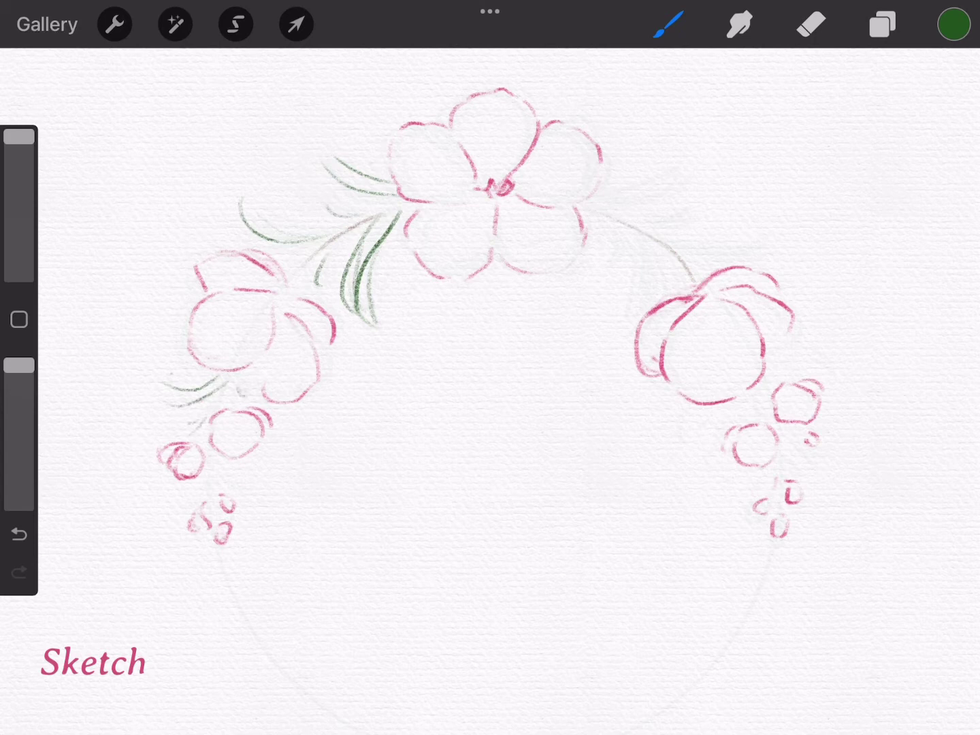
drag(197, 378, 161, 386)
drag(216, 365, 196, 379)
Add green leaves right of the top flower and hanging below the right stem
mouse_move(590, 195)
mouse_down()
mouse_move(672, 163)
mouse_move(672, 179)
mouse_up()
mouse_move(613, 231)
mouse_down()
mouse_move(619, 254)
mouse_move(673, 230)
mouse_move(770, 239)
mouse_up()
drag(692, 258, 740, 251)
drag(681, 258, 735, 251)
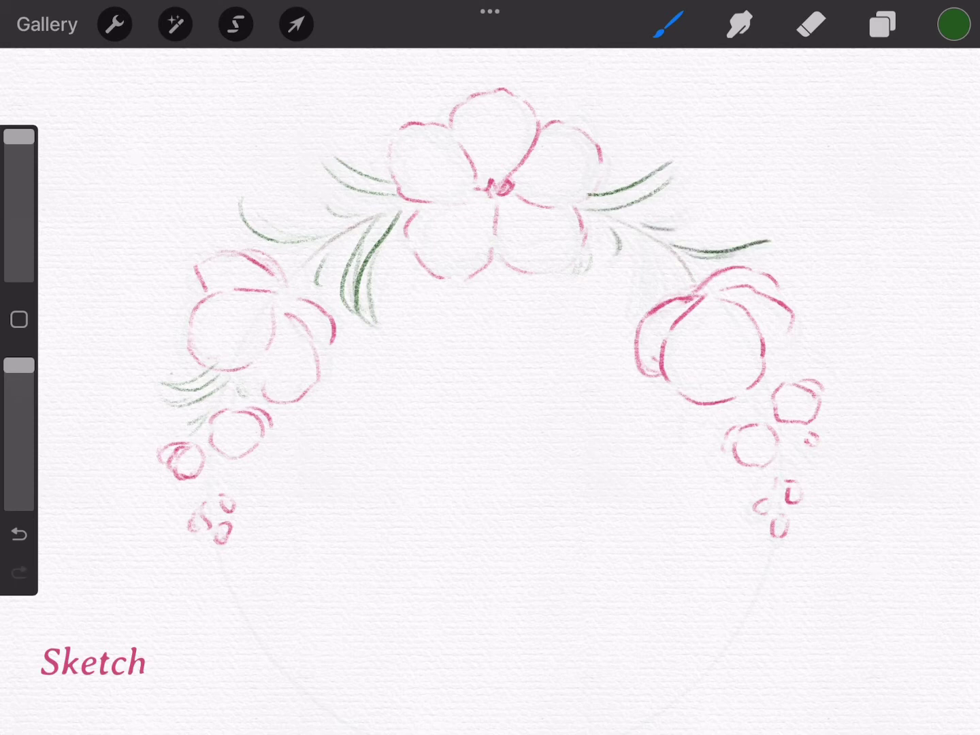
mouse_move(647, 246)
mouse_down()
mouse_move(634, 310)
mouse_move(651, 316)
mouse_up()
drag(672, 262, 678, 292)
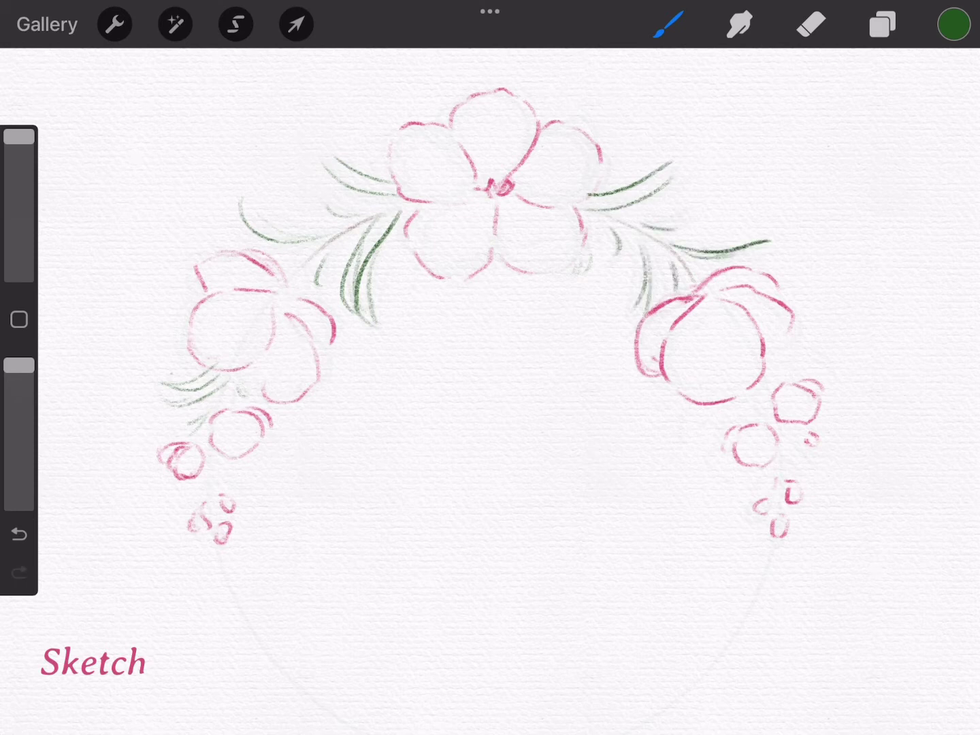
Sketch leaves below the right flower and faint stems under the right flower and left bud
mouse_move(719, 405)
mouse_down()
mouse_move(699, 432)
mouse_move(684, 429)
mouse_up()
drag(793, 364, 772, 368)
drag(779, 440, 812, 476)
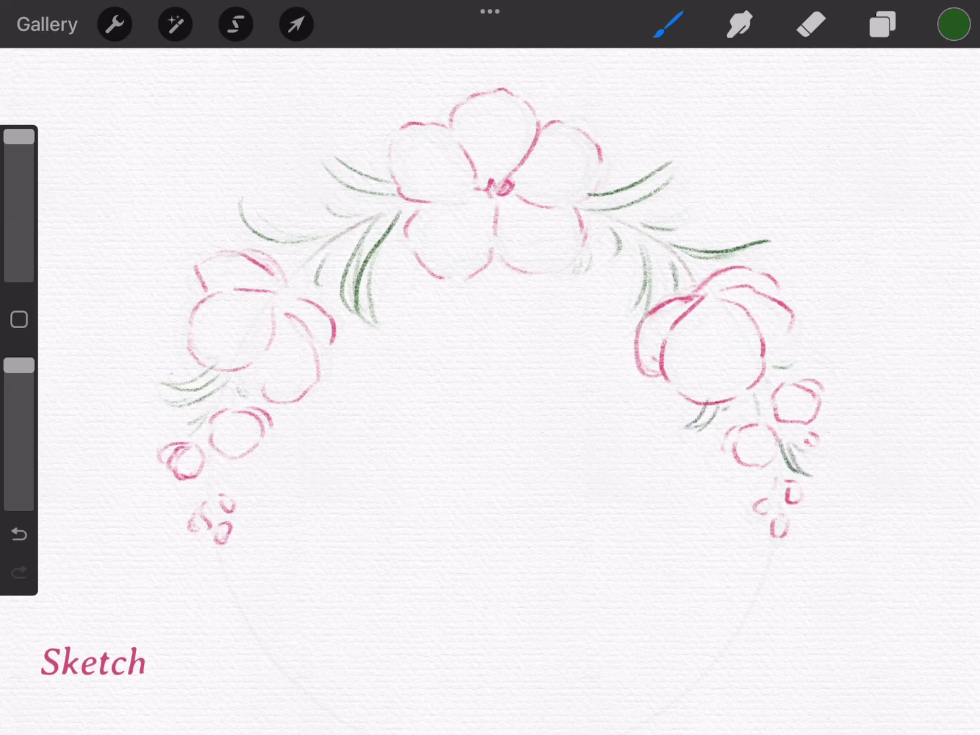
drag(752, 395, 752, 410)
drag(780, 473, 778, 487)
mouse_move(205, 462)
mouse_down()
mouse_move(187, 499)
mouse_move(250, 499)
mouse_move(220, 492)
mouse_up()
drag(577, 249, 587, 275)
drag(753, 484, 781, 472)
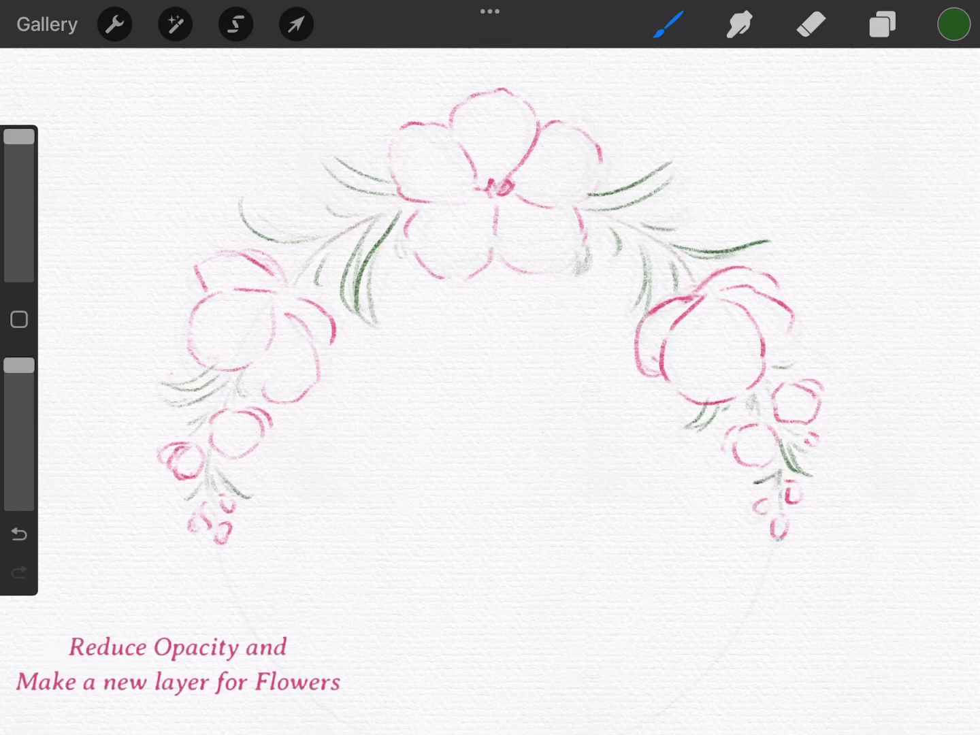
Hide the Rough Outline layer and lower Rough Sketch opacity to 30%
click(883, 25)
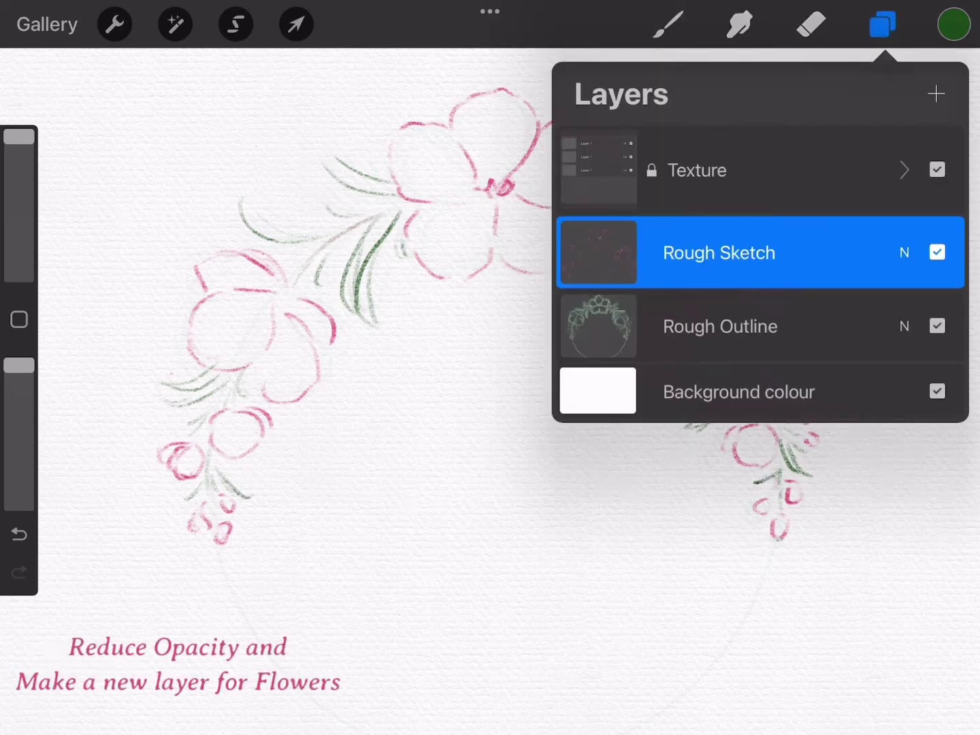
click(937, 325)
click(903, 253)
drag(946, 296, 688, 296)
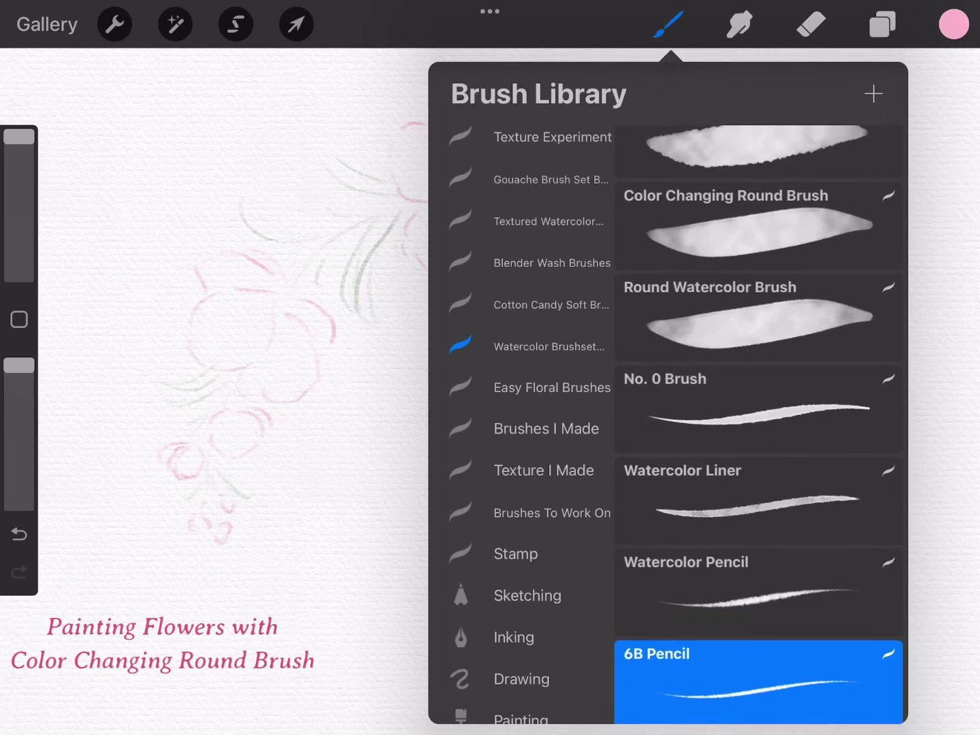
Choose the Color Changing Round Brush and bring up the colour picker
scroll(759, 425, down, 1)
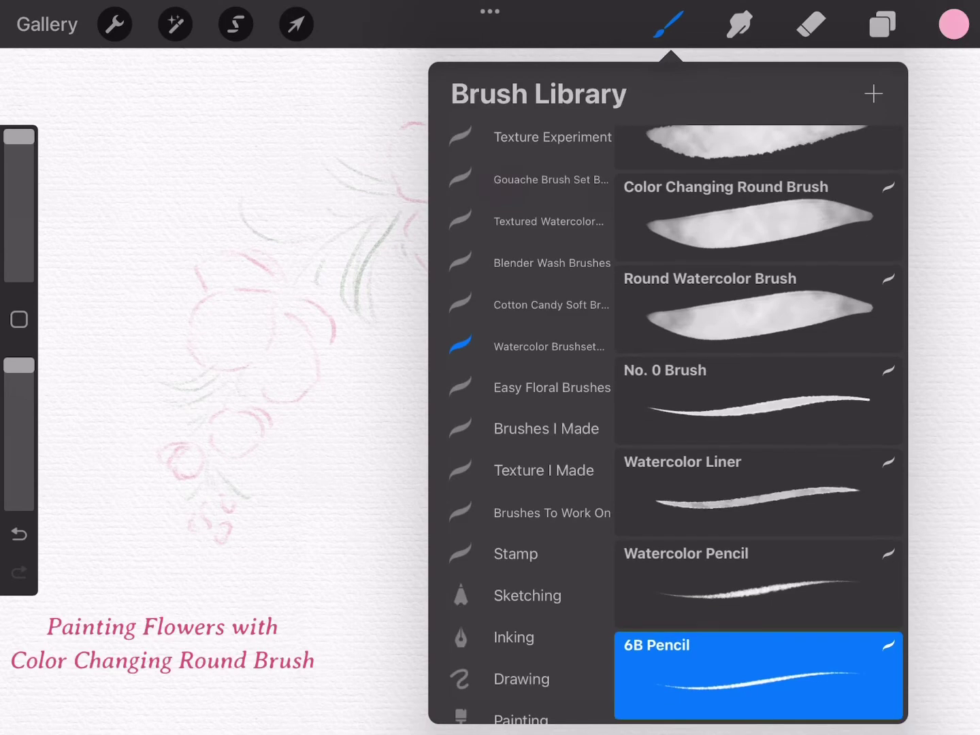
click(743, 217)
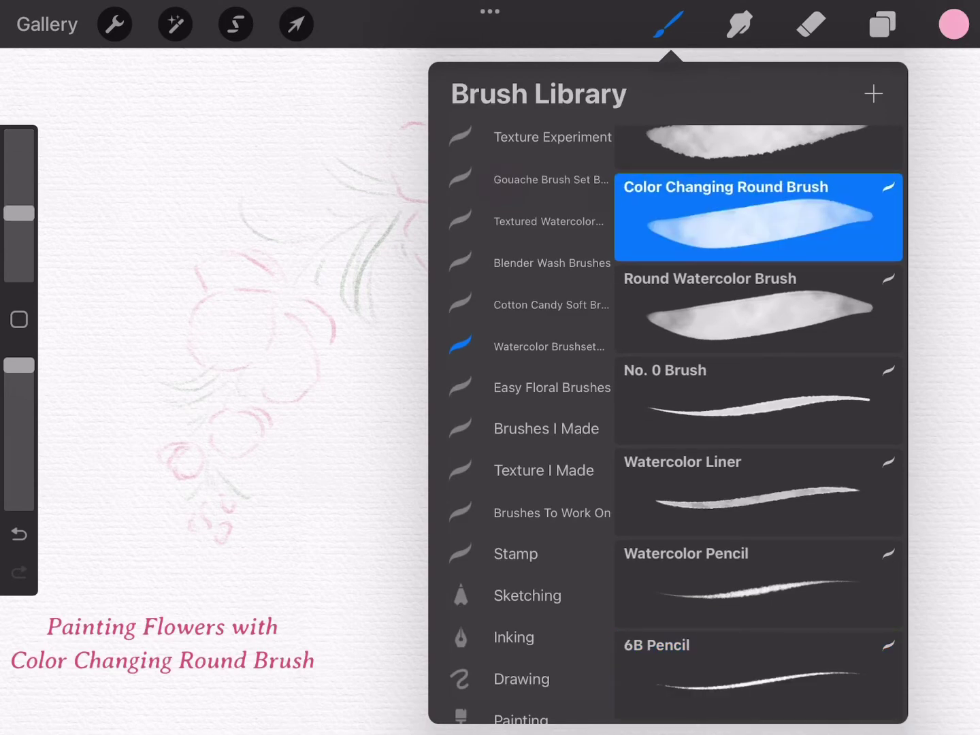
click(954, 24)
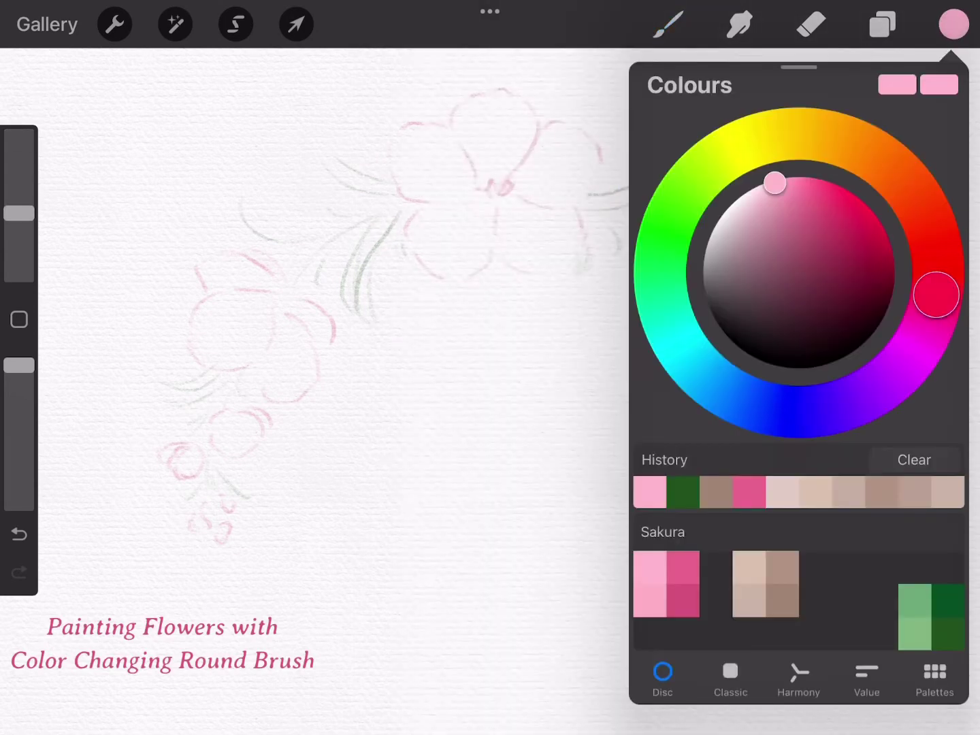
Pick the light pink Sakura swatch and paint the centre flower's top petal in watercolour
click(650, 568)
click(954, 25)
click(669, 24)
drag(469, 147, 480, 174)
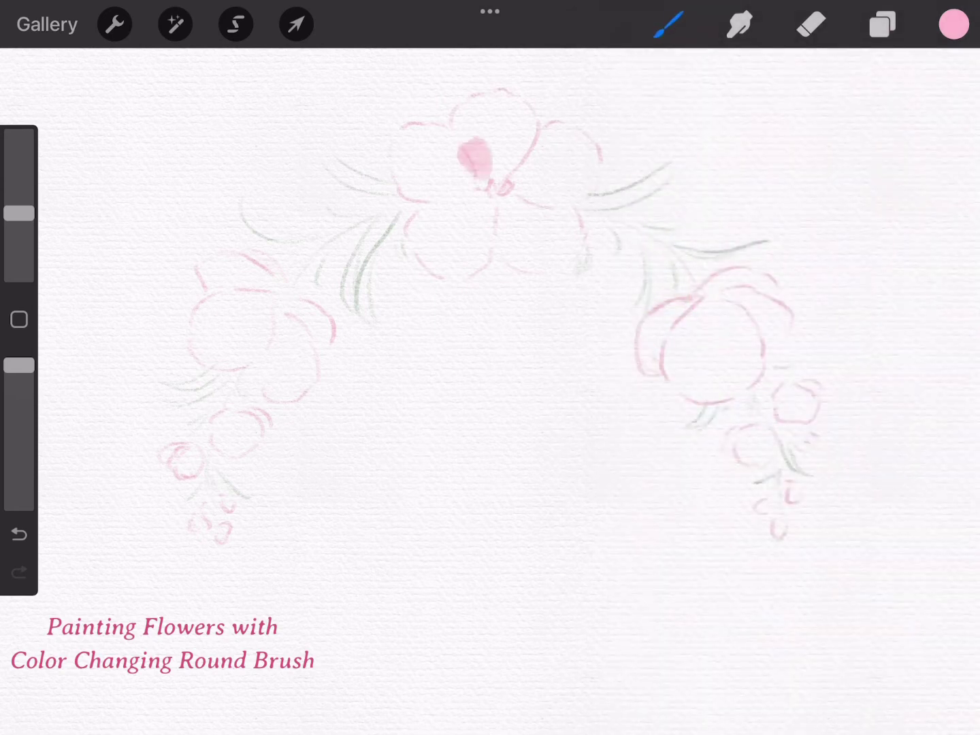
drag(463, 99, 481, 155)
drag(504, 93, 514, 177)
drag(530, 116, 535, 143)
drag(462, 95, 490, 92)
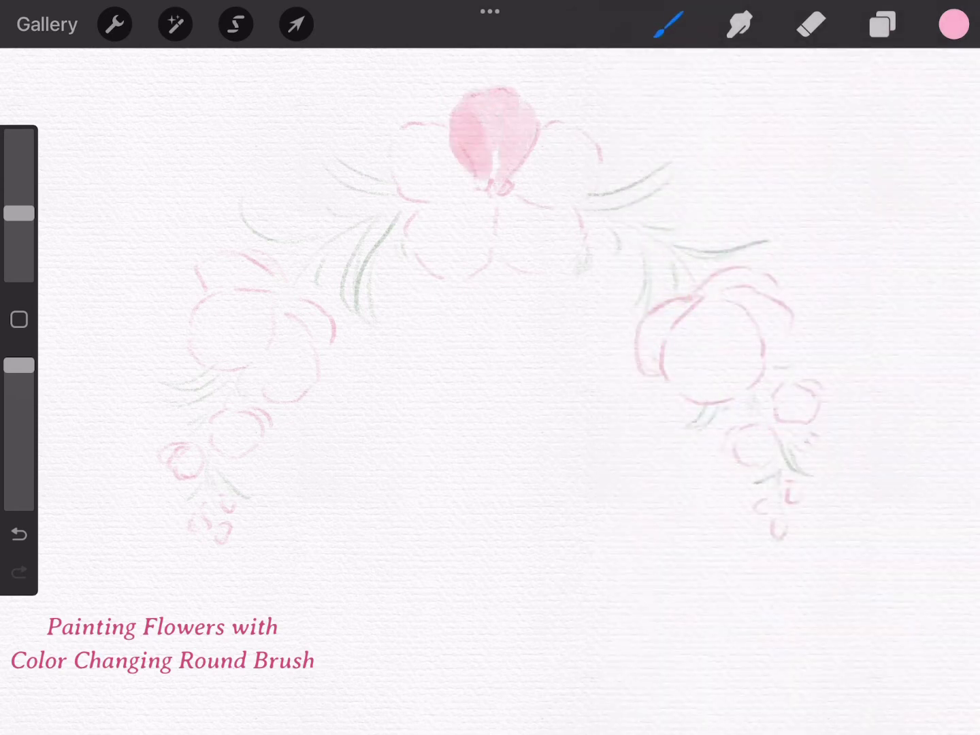
drag(512, 136, 511, 167)
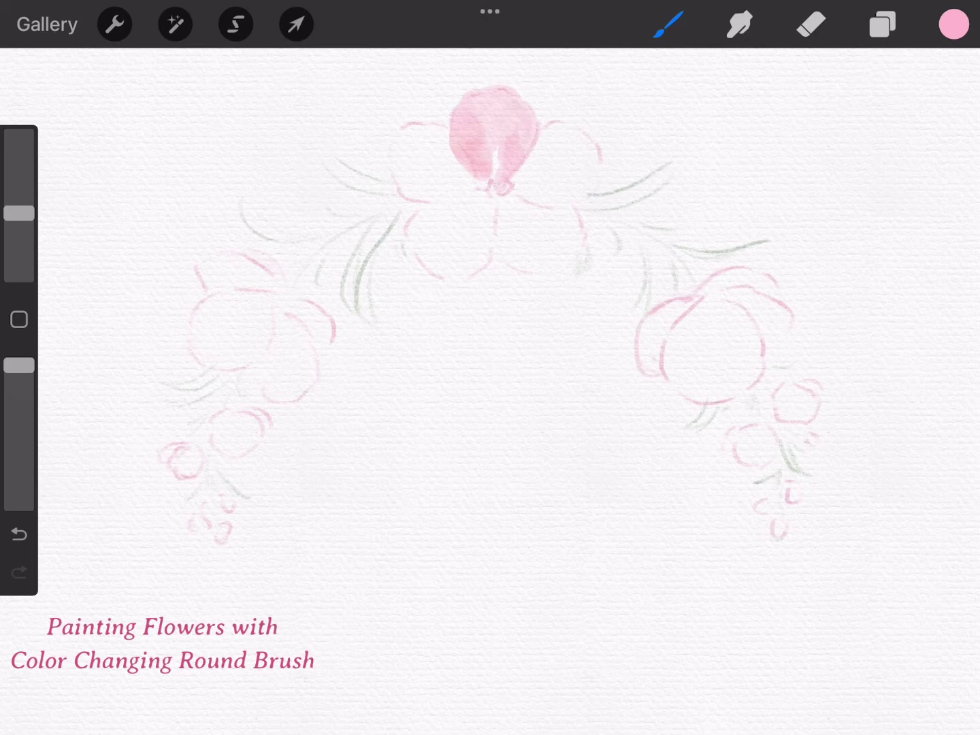
Paint the centre flower's upper-right and lower-right petals pink, darkening the seam between them
mouse_move(524, 120)
mouse_down()
mouse_move(573, 164)
mouse_move(518, 198)
mouse_up()
mouse_move(579, 181)
mouse_down()
mouse_move(511, 186)
mouse_move(572, 143)
mouse_move(586, 168)
mouse_up()
drag(537, 143, 569, 203)
mouse_move(507, 199)
mouse_down()
mouse_move(582, 242)
mouse_move(571, 211)
mouse_up()
mouse_move(507, 201)
mouse_down()
mouse_move(565, 197)
mouse_move(573, 219)
mouse_move(542, 242)
mouse_move(562, 257)
mouse_move(568, 247)
mouse_move(509, 242)
mouse_move(585, 234)
mouse_up()
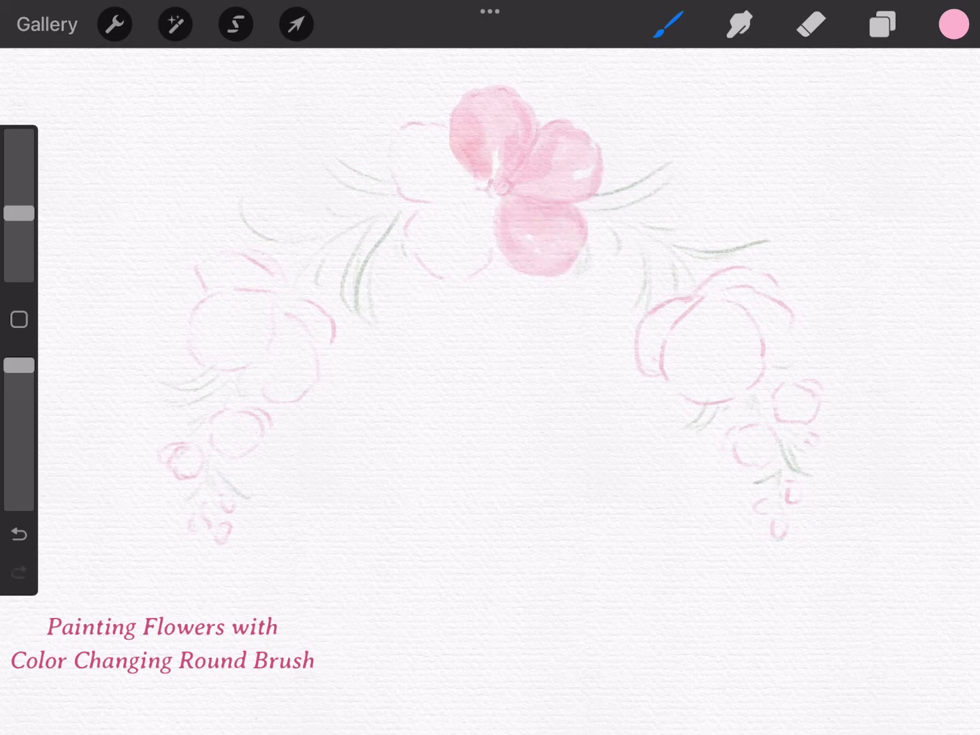
drag(518, 188, 557, 189)
Fill and deepen the centre flower's upper-left petal with pink
drag(476, 143, 449, 181)
mouse_move(457, 123)
mouse_down()
mouse_move(412, 130)
mouse_move(398, 183)
mouse_up()
mouse_move(398, 191)
mouse_down()
mouse_move(459, 197)
mouse_move(445, 190)
mouse_up()
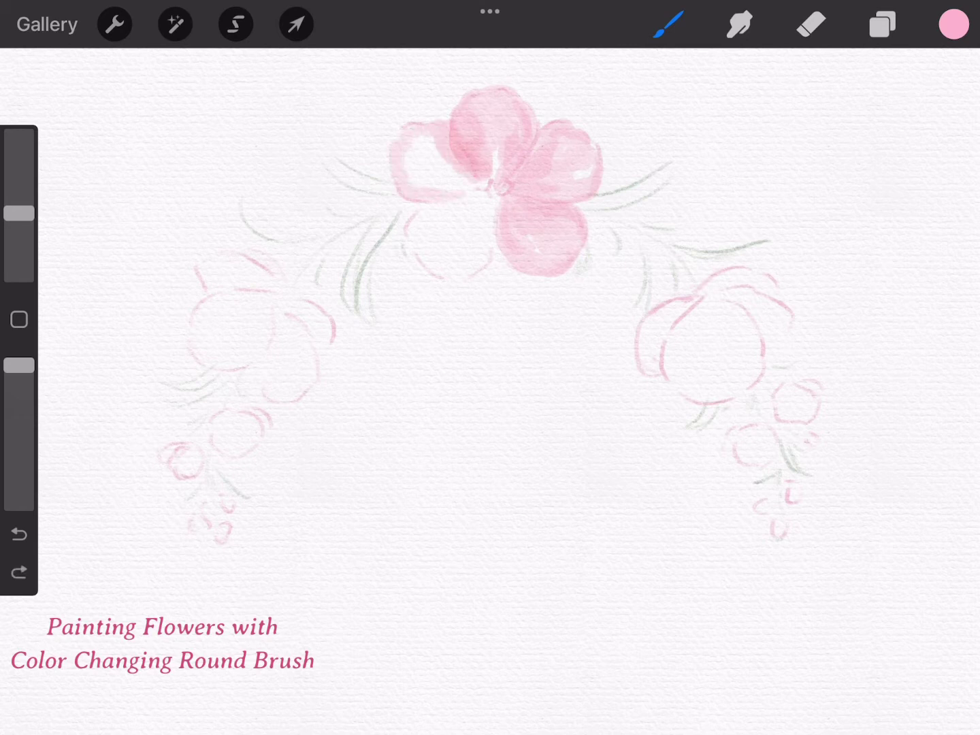
mouse_move(419, 119)
mouse_down()
mouse_move(416, 170)
mouse_move(474, 192)
mouse_up()
mouse_move(413, 175)
mouse_down()
mouse_move(486, 197)
mouse_move(436, 183)
mouse_up()
drag(430, 142, 466, 196)
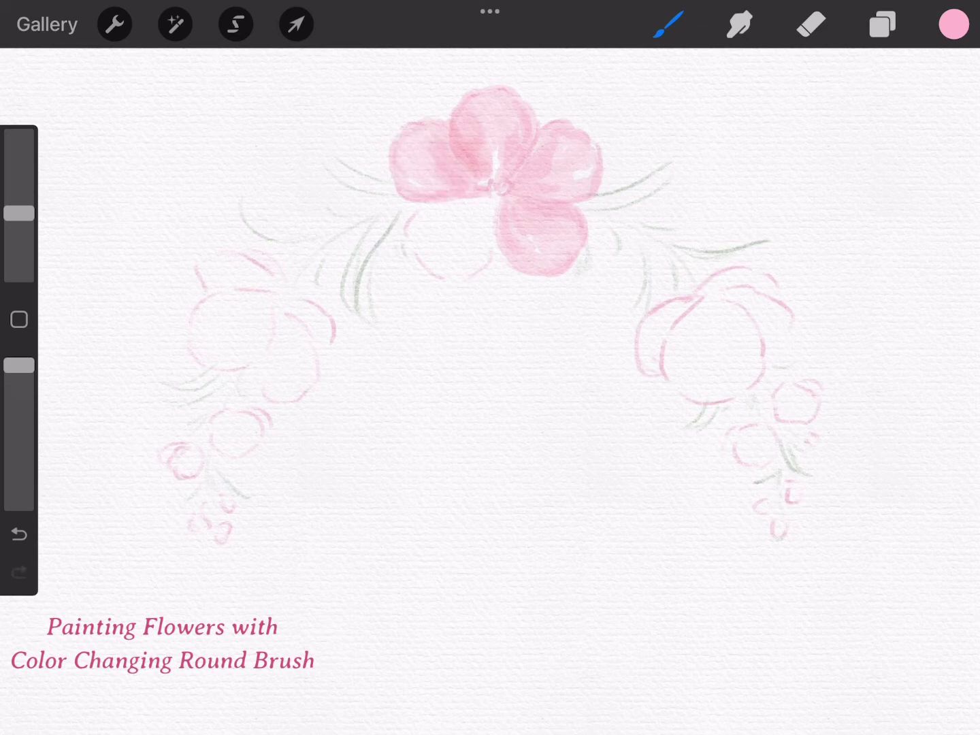
Paint the lower-left petal pink and darken the base of the lower-right petal
mouse_move(456, 201)
mouse_down()
mouse_move(412, 224)
mouse_move(436, 275)
mouse_up()
mouse_move(493, 224)
mouse_down()
mouse_move(453, 278)
mouse_move(456, 256)
mouse_up()
mouse_move(491, 203)
mouse_down()
mouse_move(479, 254)
mouse_move(426, 225)
mouse_move(468, 224)
mouse_move(450, 243)
mouse_up()
mouse_move(470, 220)
mouse_down()
mouse_move(476, 237)
mouse_move(460, 256)
mouse_up()
mouse_move(490, 204)
mouse_down()
mouse_move(474, 260)
mouse_move(457, 273)
mouse_up()
drag(512, 257, 524, 266)
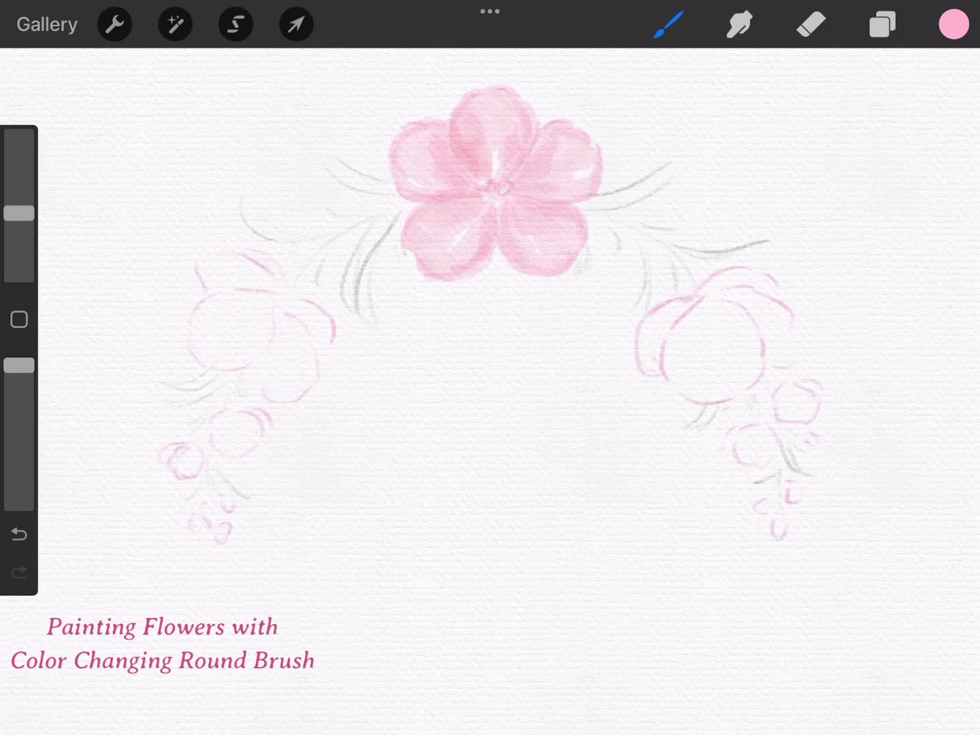
Paint the left flower's top and round petals pink, undoing stray strokes
key(ctrl+z)
drag(199, 271, 286, 290)
key(ctrl+z)
drag(194, 299, 255, 327)
drag(191, 340, 252, 368)
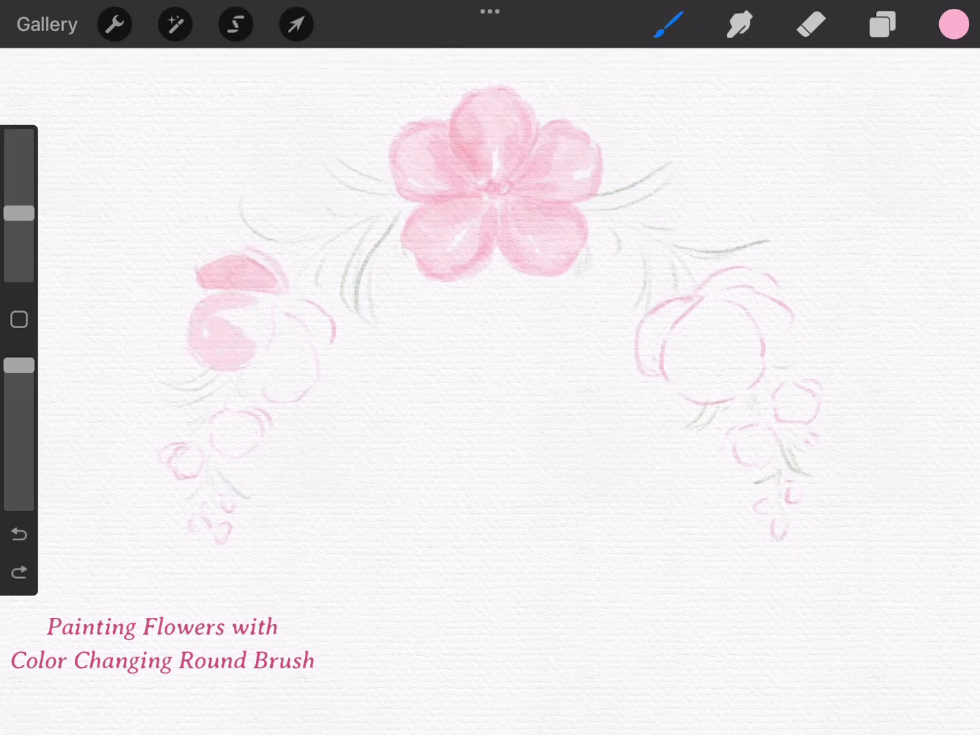
mouse_move(224, 313)
mouse_down()
mouse_move(276, 347)
mouse_move(254, 302)
mouse_move(268, 335)
mouse_move(259, 324)
mouse_up()
mouse_move(236, 297)
mouse_down()
mouse_move(259, 310)
mouse_move(271, 356)
mouse_move(299, 396)
mouse_up()
Darken the left flower's centre and left petal edges with deeper pink
key(ctrl+z)
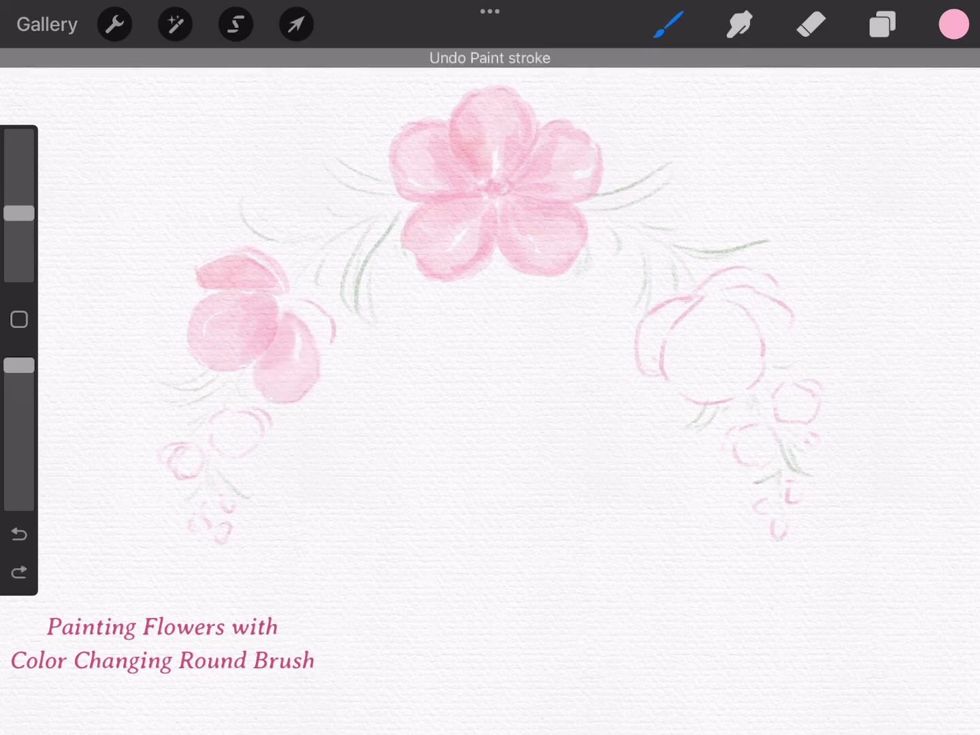
mouse_move(286, 311)
mouse_down()
mouse_move(279, 294)
mouse_move(333, 358)
mouse_move(304, 288)
mouse_up()
drag(306, 307, 317, 317)
drag(318, 362, 321, 391)
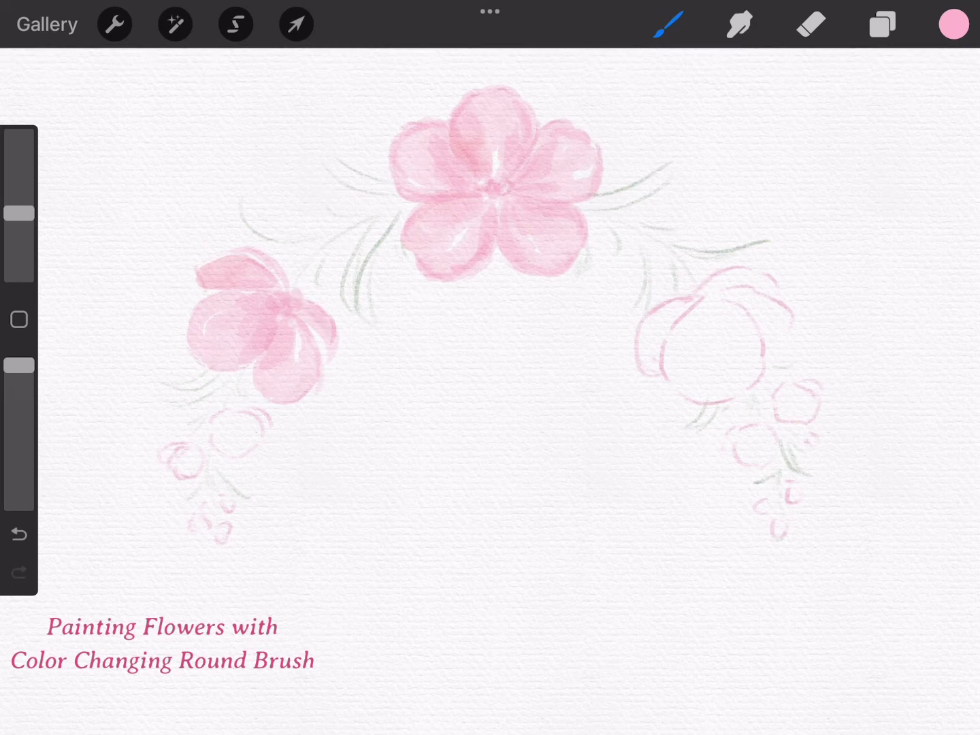
mouse_move(194, 304)
mouse_down()
mouse_move(186, 321)
mouse_move(192, 332)
mouse_move(252, 361)
mouse_up()
Fill the two buds below the left flower with pink and undo a stray stroke
mouse_move(211, 422)
mouse_down()
mouse_move(245, 455)
mouse_move(266, 408)
mouse_up()
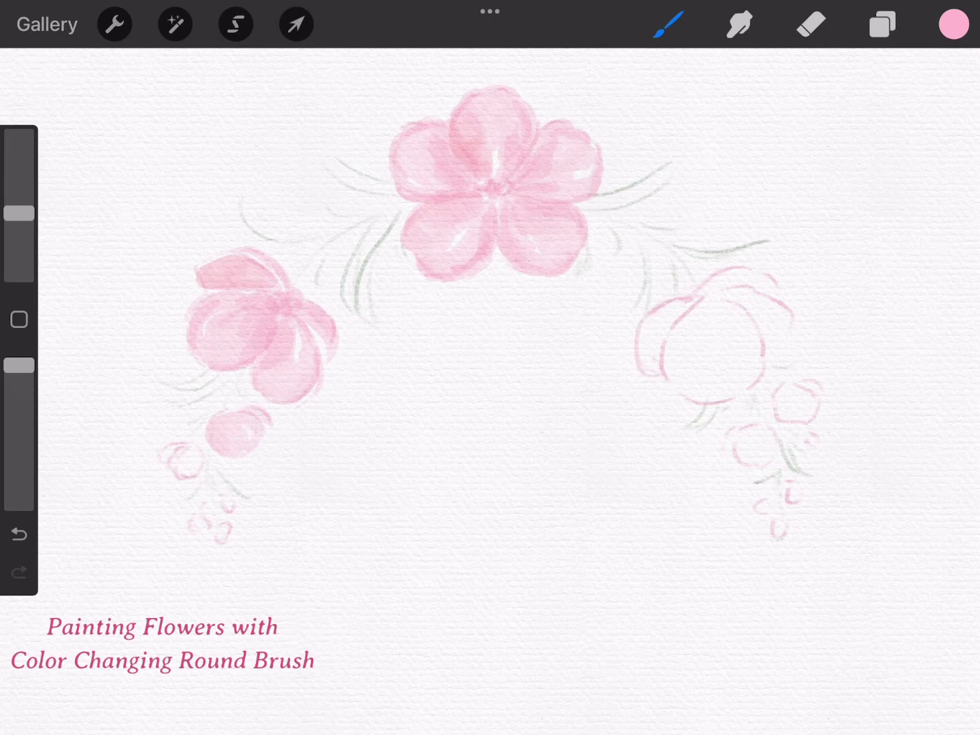
mouse_move(175, 450)
mouse_down()
mouse_move(199, 475)
mouse_move(193, 461)
mouse_up()
drag(19, 213, 19, 243)
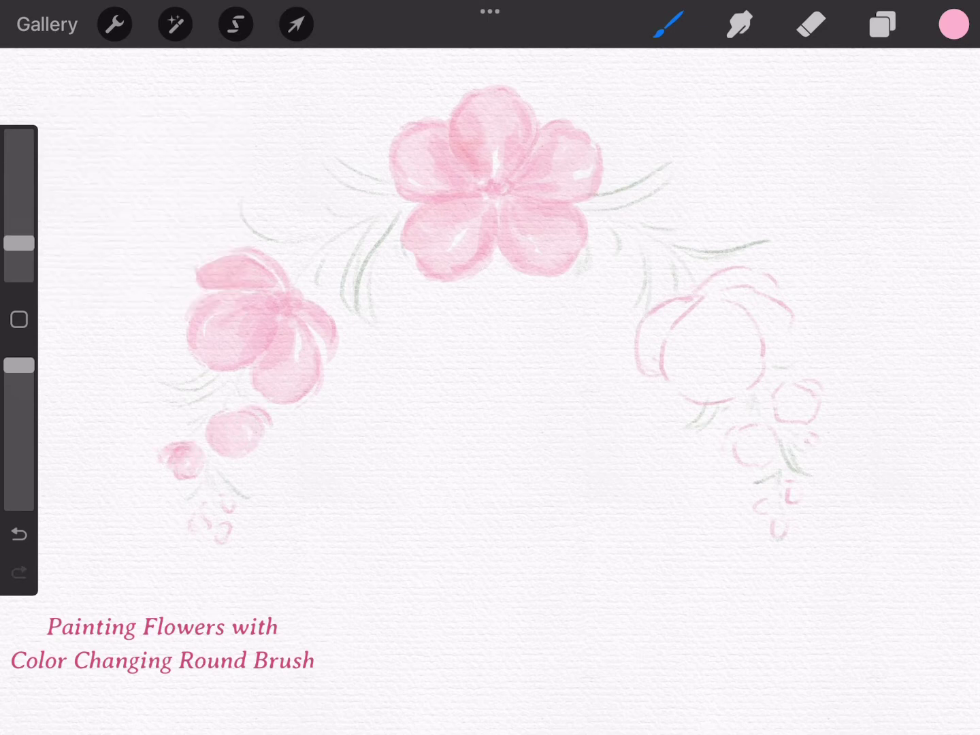
drag(242, 420, 262, 442)
click(19, 534)
Enlarge the brush and paint the right flower's petals in pink wash
drag(19, 243, 19, 223)
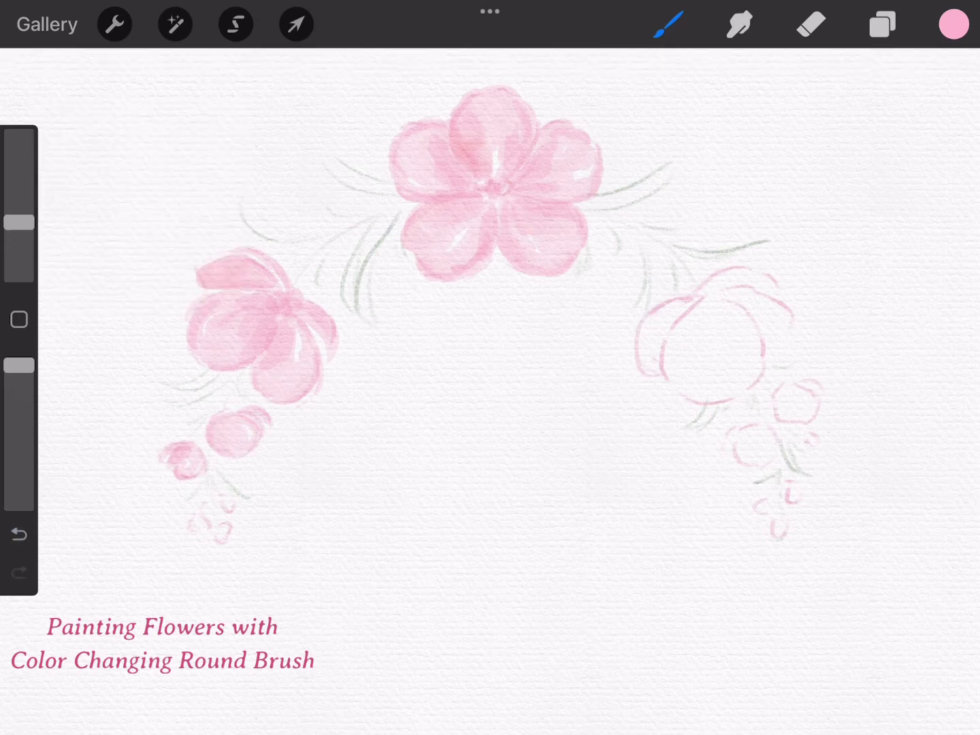
drag(695, 300, 640, 368)
key(ctrl+z)
drag(688, 303, 643, 375)
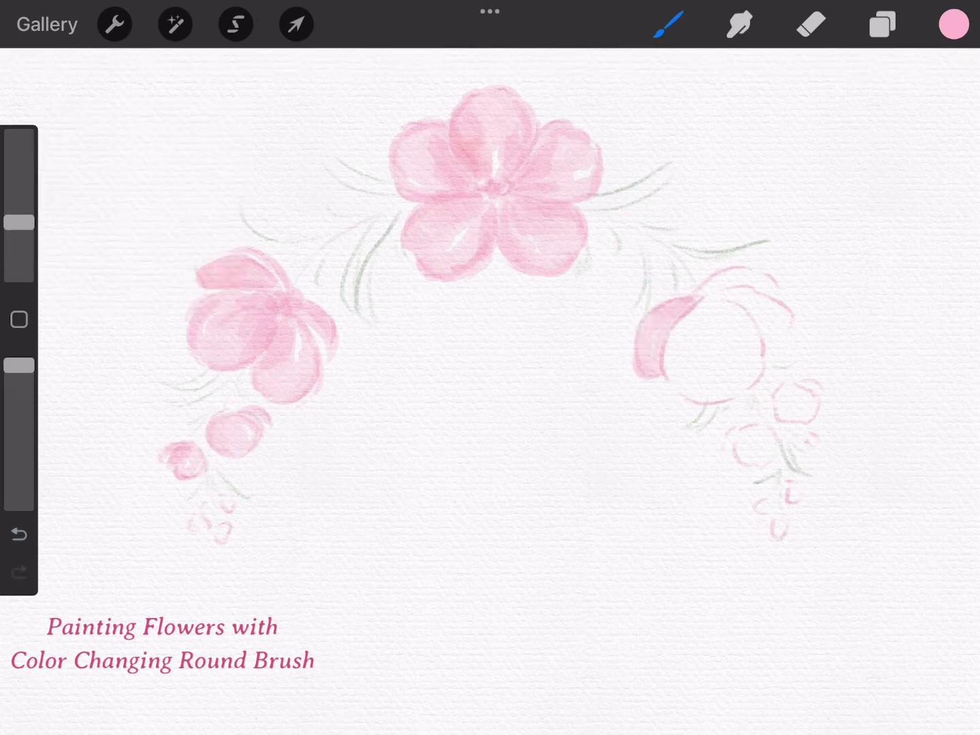
mouse_move(702, 306)
mouse_down()
mouse_move(674, 389)
mouse_move(721, 398)
mouse_move(749, 374)
mouse_up()
mouse_move(738, 327)
mouse_down()
mouse_move(756, 384)
mouse_move(732, 398)
mouse_move(738, 358)
mouse_up()
mouse_move(705, 303)
mouse_down()
mouse_move(768, 286)
mouse_move(738, 340)
mouse_move(783, 344)
mouse_move(727, 273)
mouse_move(772, 294)
mouse_move(726, 284)
mouse_move(780, 351)
mouse_up()
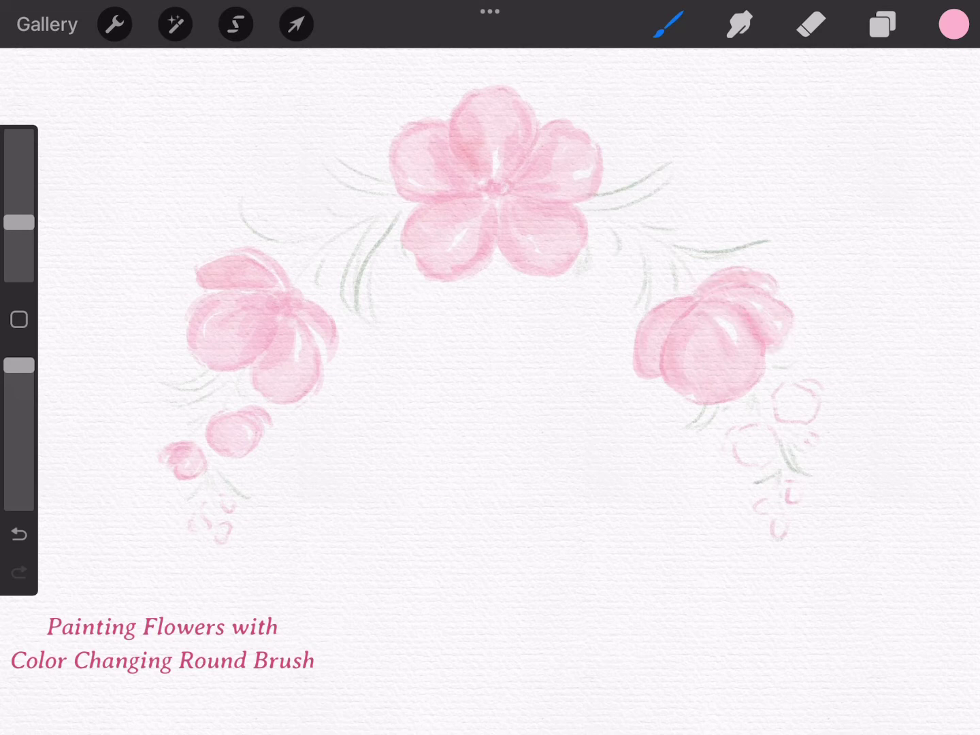
mouse_move(699, 309)
mouse_down()
mouse_move(709, 325)
mouse_move(728, 317)
mouse_up()
Fill the right flower's buds and dab tiny pink buds at both lower arch ends
mouse_move(727, 426)
mouse_down()
mouse_move(747, 444)
mouse_move(738, 454)
mouse_move(775, 458)
mouse_up()
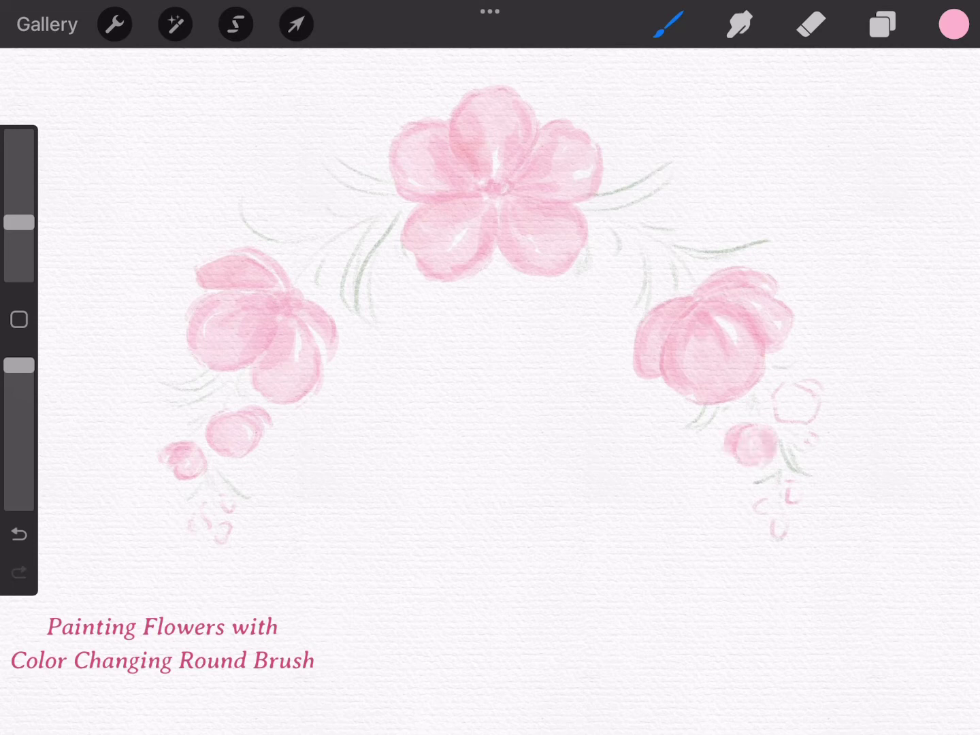
mouse_move(776, 395)
mouse_down()
mouse_move(803, 423)
mouse_move(810, 407)
mouse_move(825, 416)
mouse_move(769, 422)
mouse_up()
drag(193, 514, 229, 540)
drag(217, 494, 233, 507)
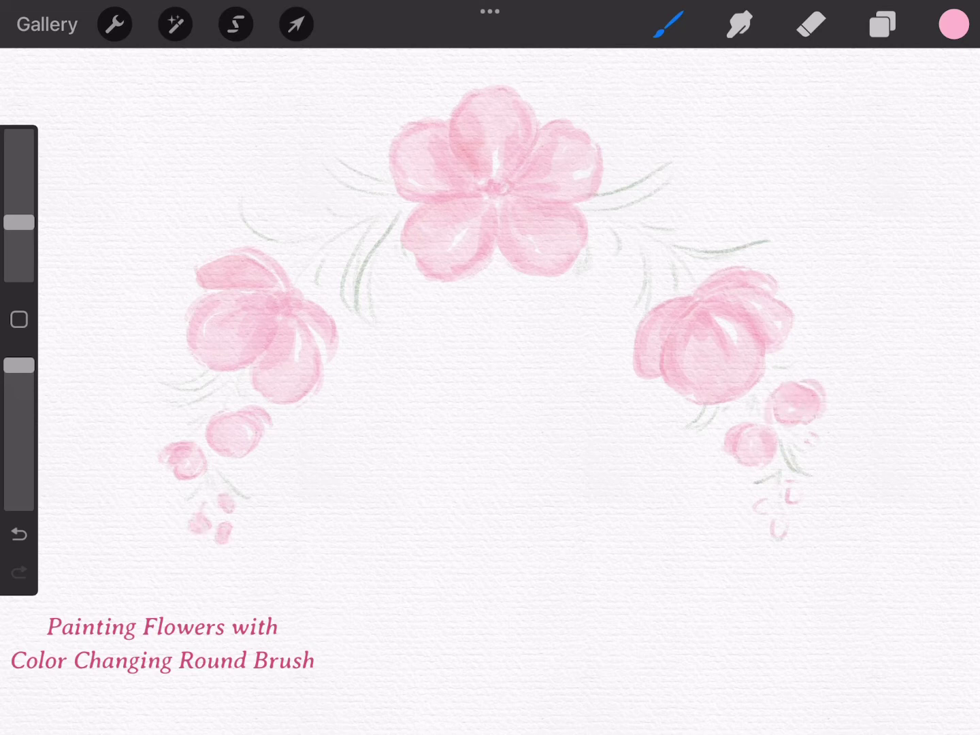
mouse_move(748, 495)
mouse_down()
mouse_move(769, 515)
mouse_move(796, 500)
mouse_up()
drag(773, 518, 788, 539)
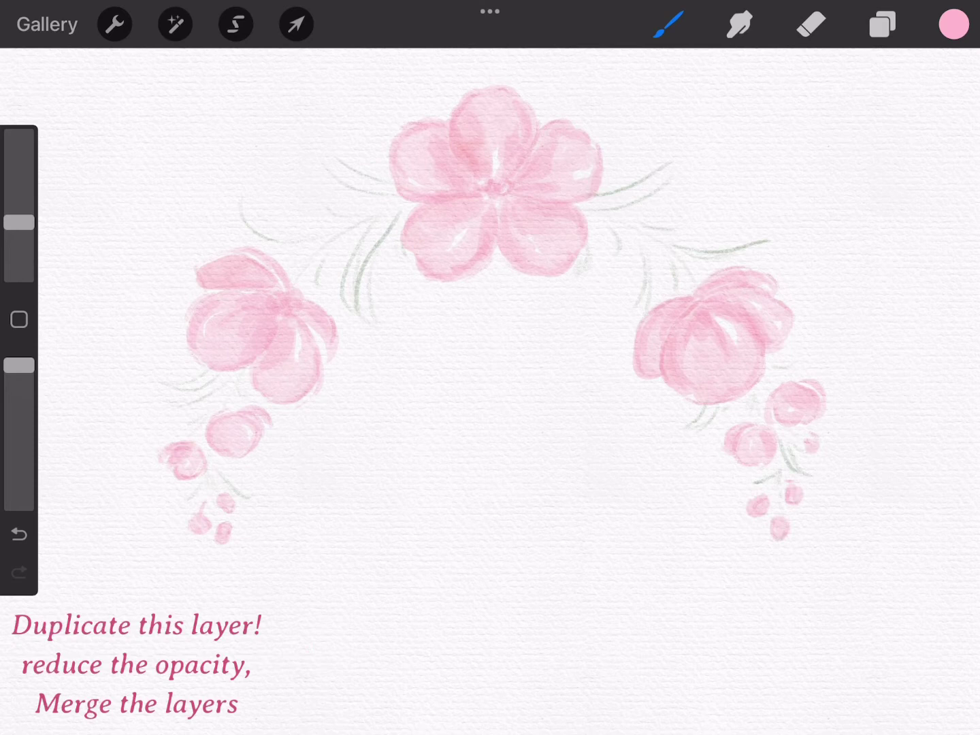
drag(181, 424, 181, 427)
Duplicate the Sakura layer and set the copy's opacity to 28%
click(882, 24)
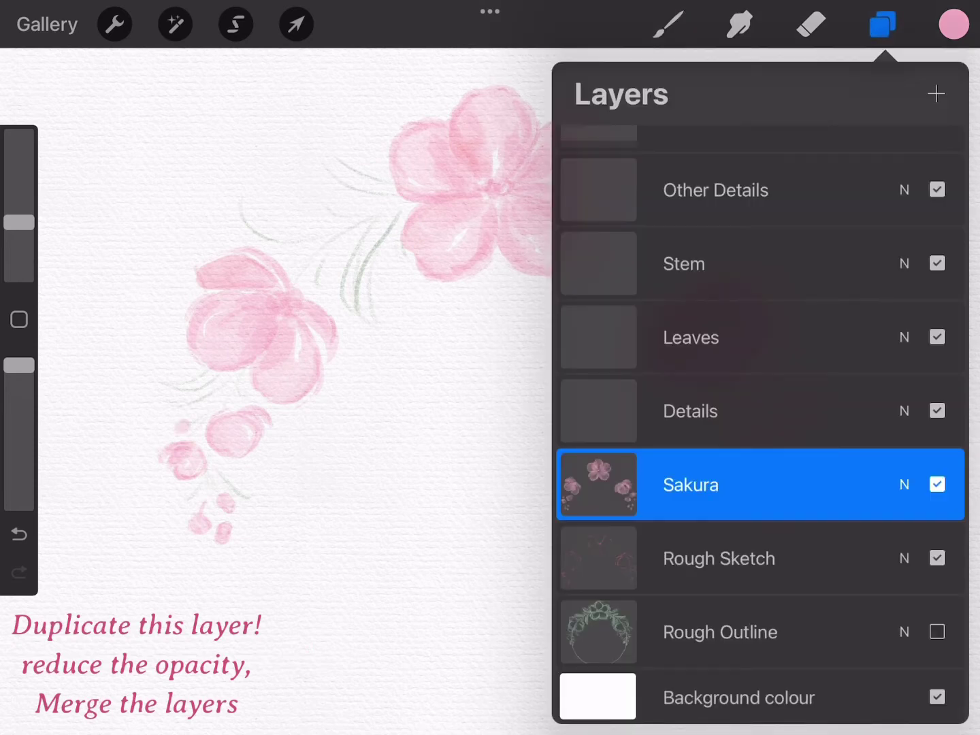
drag(850, 485, 647, 484)
click(825, 483)
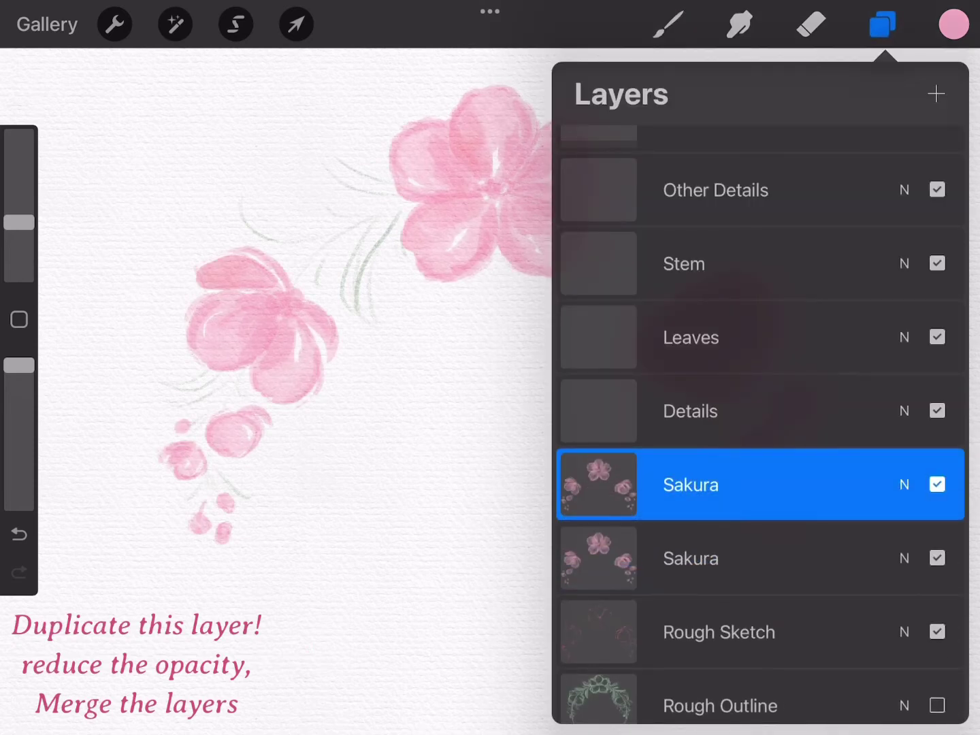
click(904, 484)
drag(946, 297, 680, 296)
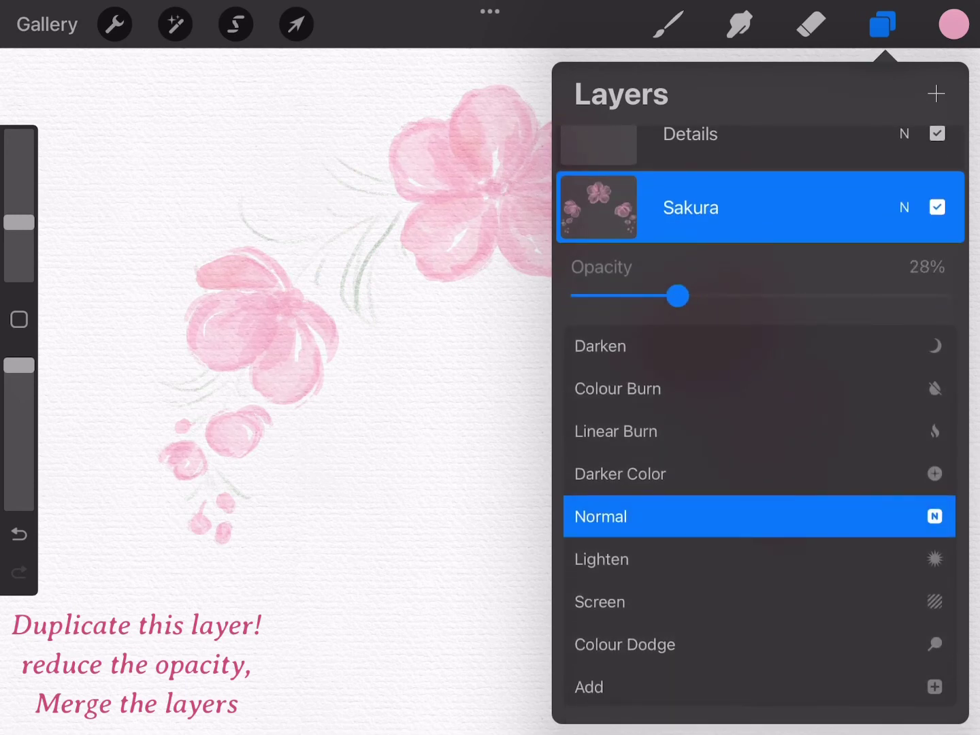
click(903, 207)
Delete the extra Sakura copy and make the Details layer active
drag(851, 408, 646, 409)
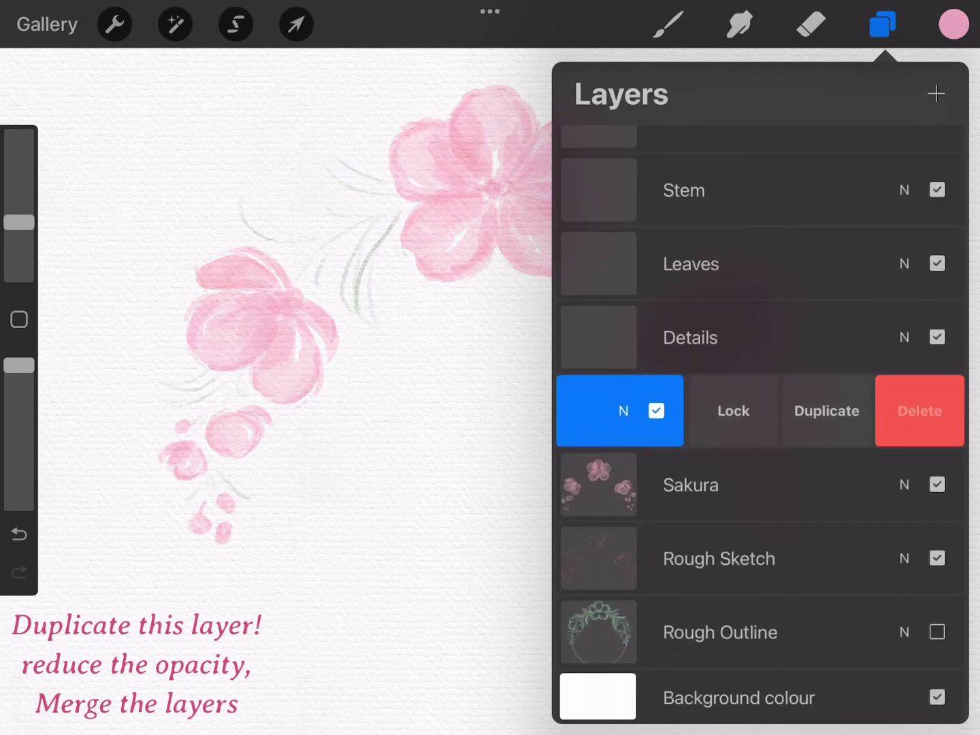
click(919, 409)
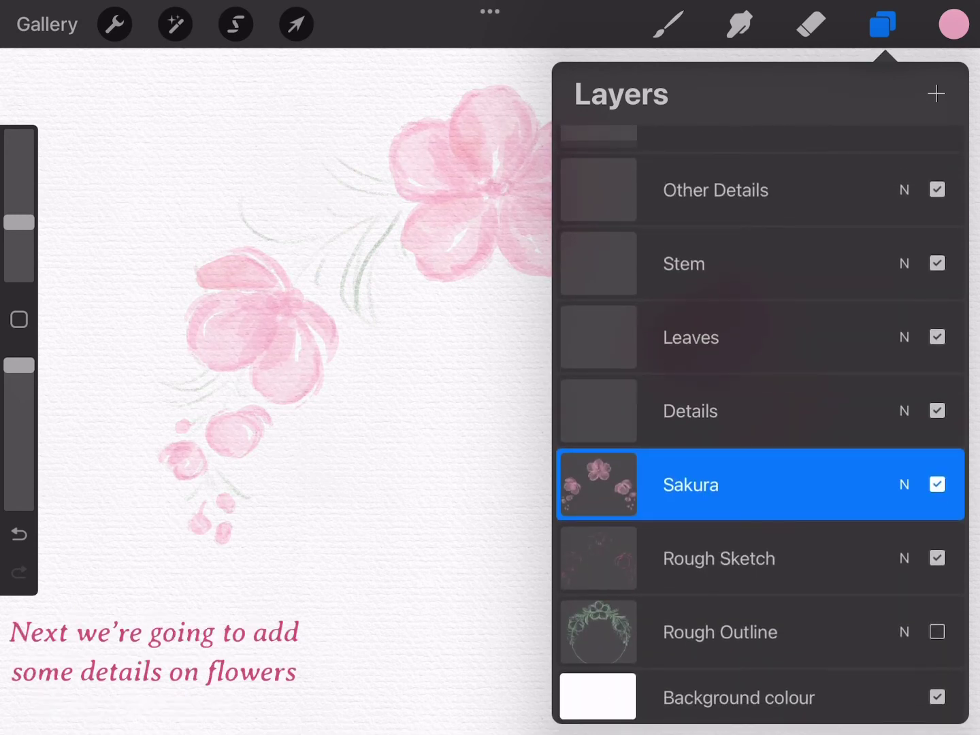
click(691, 411)
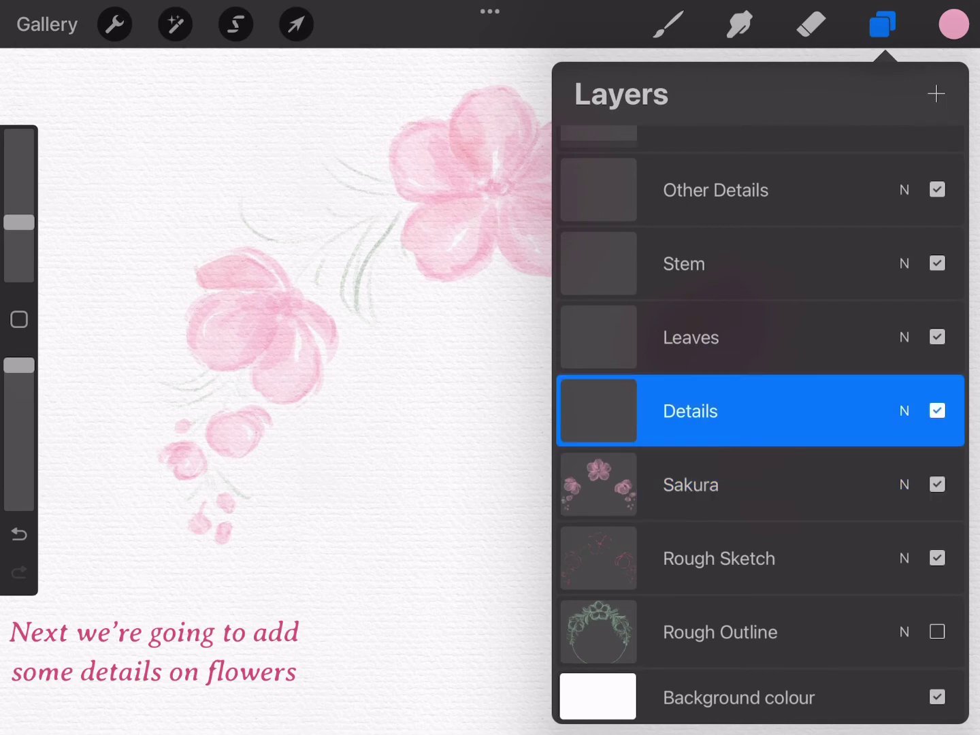
click(668, 25)
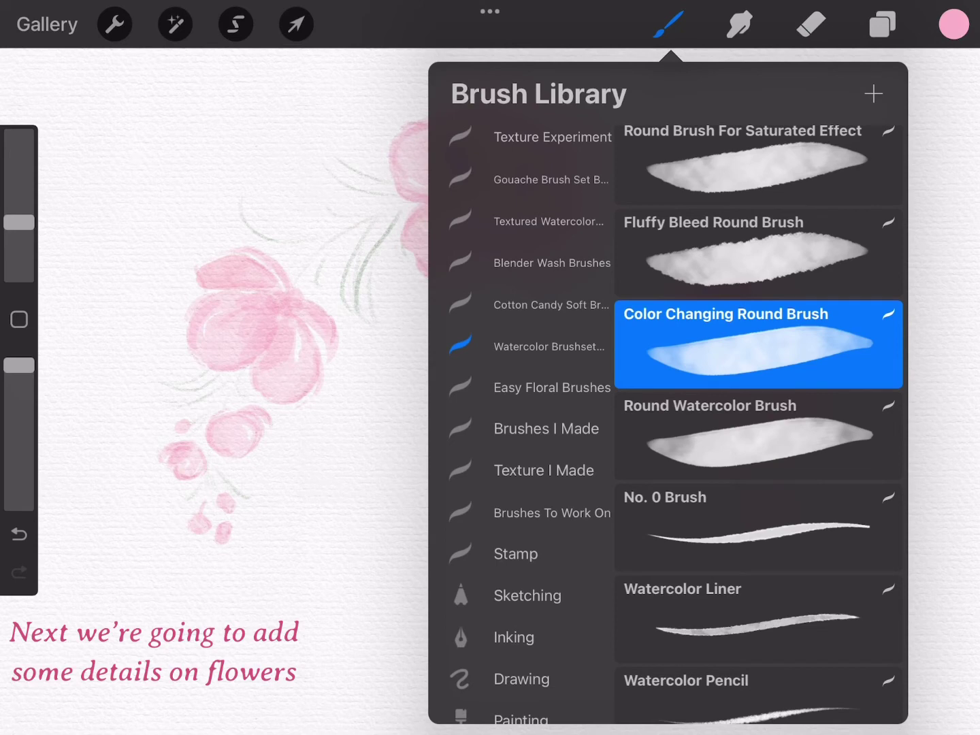
Draw dark-pink stamens at the top flower's centre with the No. 0 Brush
click(742, 528)
click(953, 25)
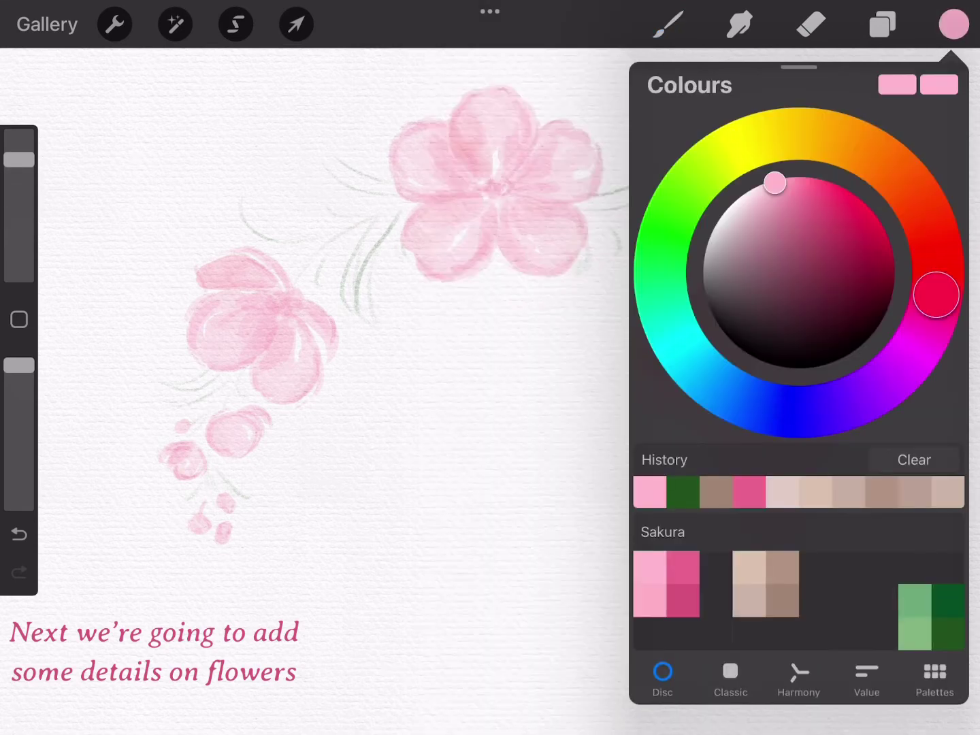
click(683, 567)
click(954, 24)
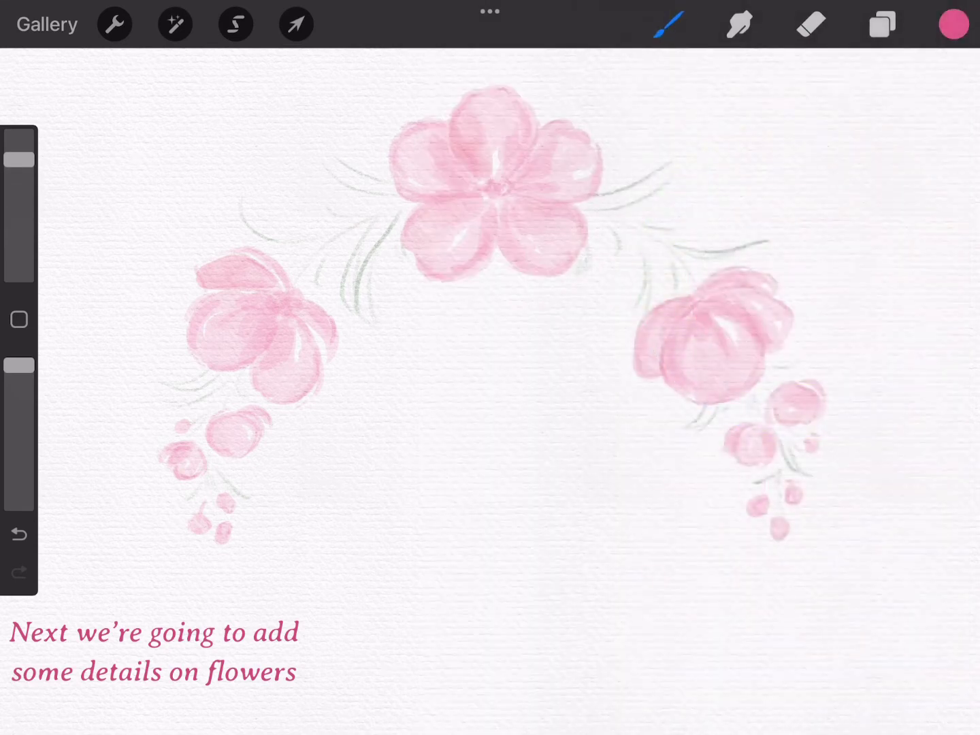
mouse_move(484, 168)
mouse_down()
mouse_move(496, 189)
mouse_move(501, 168)
mouse_move(521, 177)
mouse_move(512, 182)
mouse_move(493, 166)
mouse_move(523, 187)
mouse_up()
click(19, 534)
mouse_move(488, 196)
mouse_down()
mouse_move(470, 183)
mouse_move(507, 170)
mouse_up()
click(19, 535)
Switch the colour back to light pink from the Sakura palette
click(954, 23)
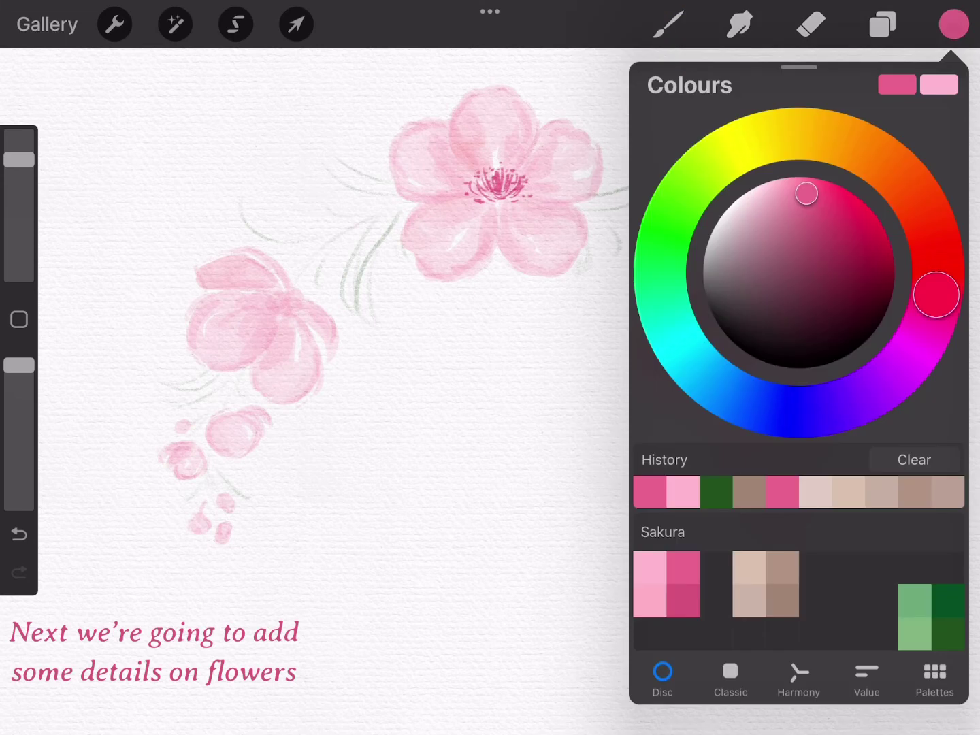
click(683, 492)
click(954, 23)
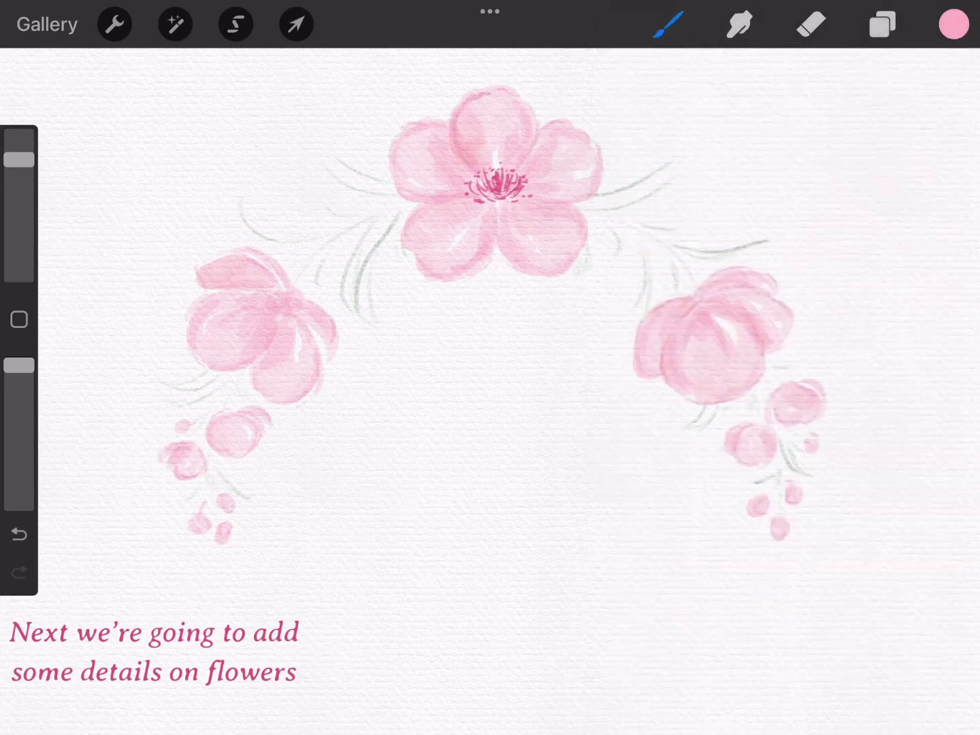
Add faint light-pink detail strokes along the top flower's petals and around its stamens
mouse_move(552, 127)
mouse_down()
mouse_move(569, 128)
mouse_move(589, 151)
mouse_up()
drag(573, 207, 576, 224)
mouse_move(533, 198)
mouse_down()
mouse_move(553, 202)
mouse_move(499, 226)
mouse_up()
drag(500, 236, 504, 247)
drag(406, 211, 420, 234)
drag(426, 208, 457, 197)
drag(408, 254, 421, 266)
key(ctrl+z)
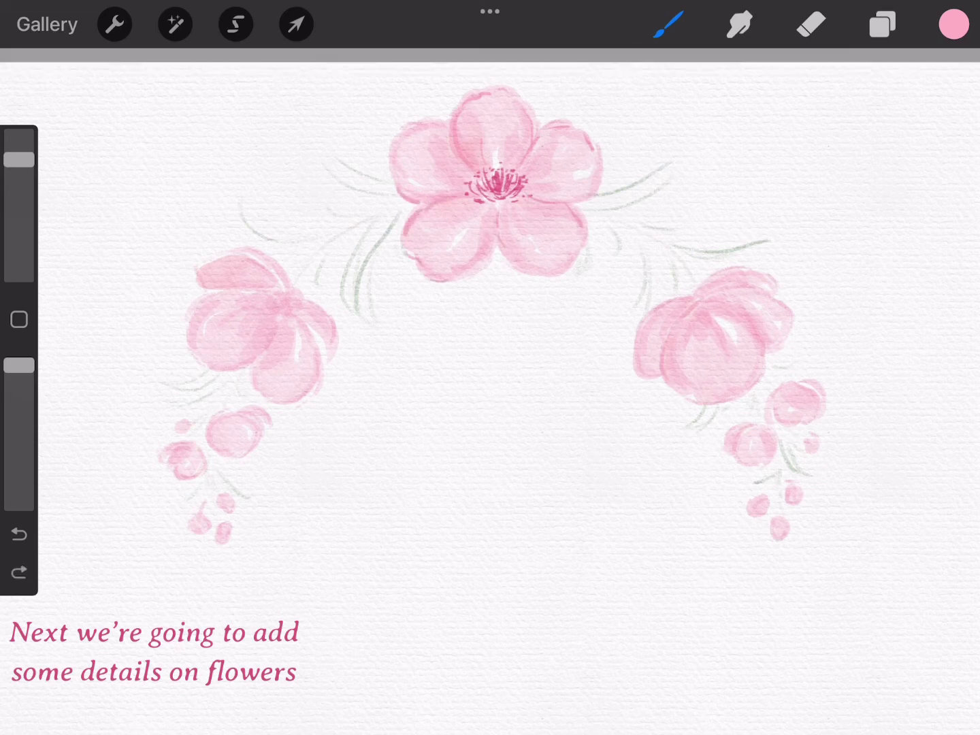
drag(398, 186, 419, 204)
drag(395, 135, 405, 170)
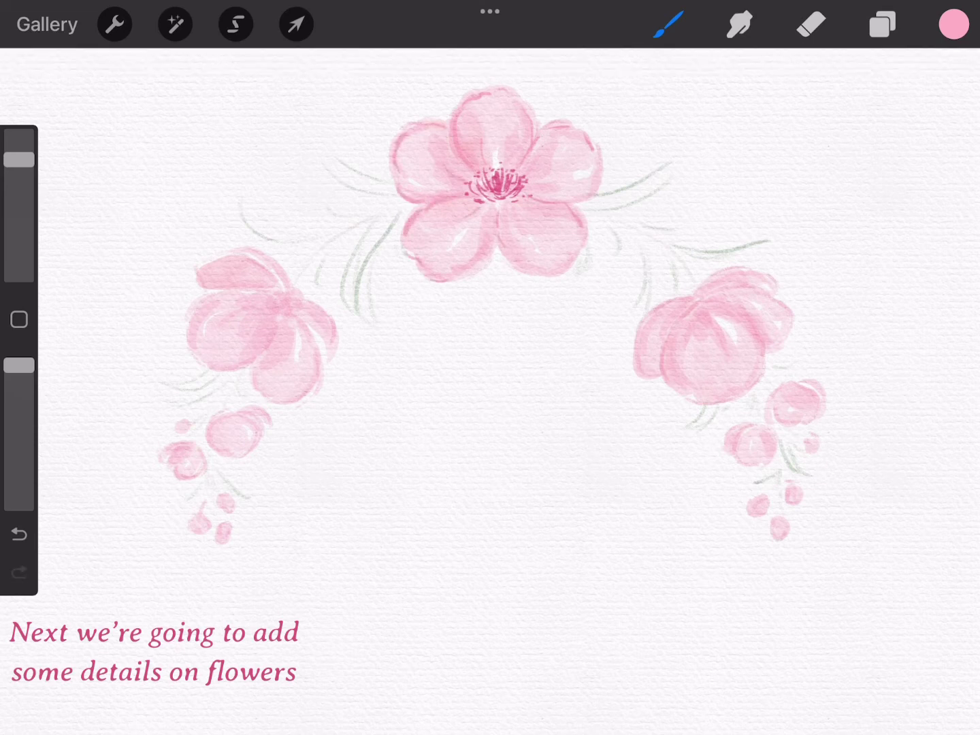
mouse_move(538, 166)
mouse_down()
mouse_move(524, 177)
mouse_move(506, 169)
mouse_up()
drag(563, 269, 463, 279)
Add light-pink edge and vein strokes on the left flower's petals
drag(253, 249, 287, 277)
key(ctrl+z)
drag(189, 334, 184, 353)
drag(207, 298, 275, 294)
drag(253, 368, 250, 389)
mouse_move(241, 366)
mouse_down()
mouse_move(270, 348)
mouse_move(314, 371)
mouse_up()
drag(295, 290, 294, 307)
drag(216, 263, 196, 279)
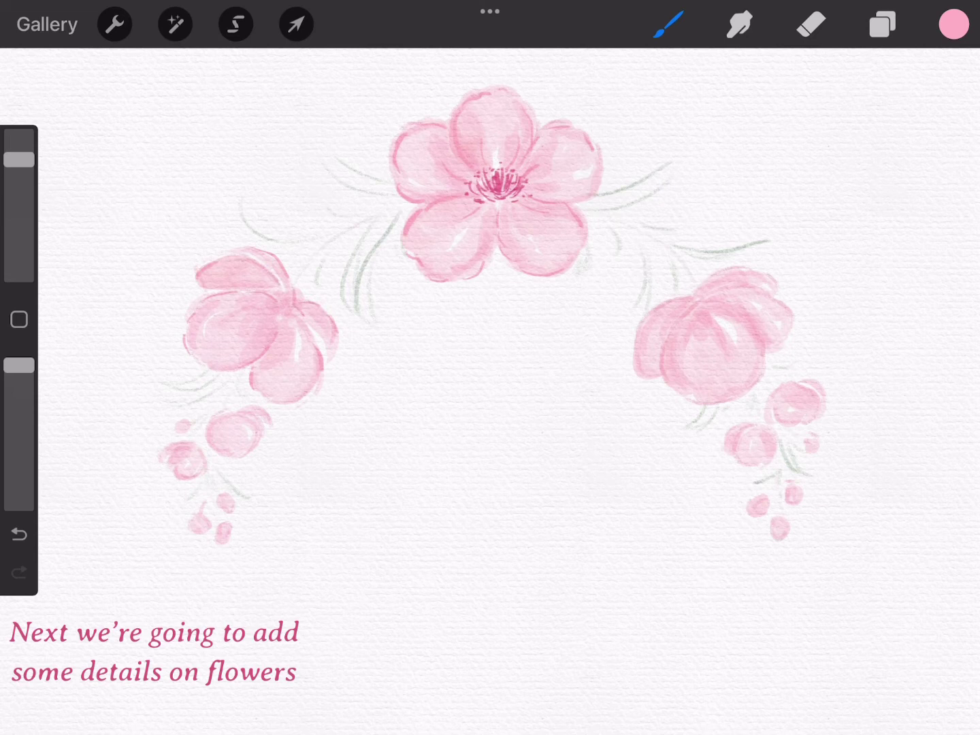
drag(209, 376, 239, 371)
mouse_move(239, 315)
mouse_down()
mouse_move(266, 309)
mouse_move(274, 277)
mouse_up()
drag(294, 327, 292, 359)
Outline the buds under both side flowers and detail the right flower's petals
mouse_move(226, 417)
mouse_down()
mouse_move(241, 457)
mouse_move(266, 414)
mouse_up()
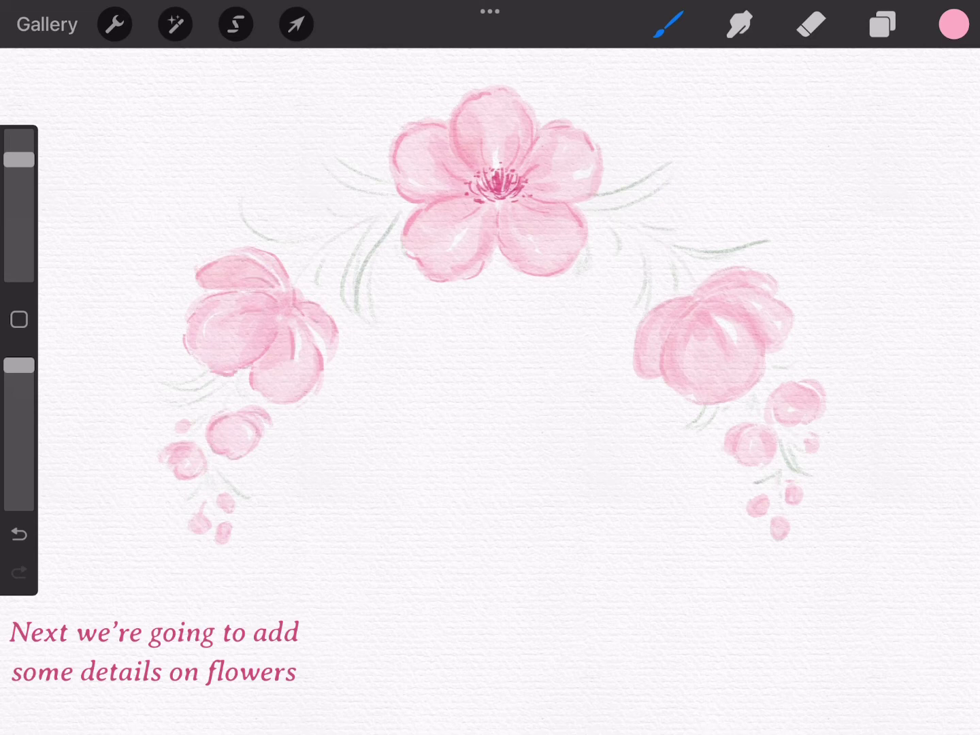
mouse_move(173, 447)
mouse_down()
mouse_move(170, 471)
mouse_move(199, 472)
mouse_up()
mouse_move(747, 427)
mouse_down()
mouse_move(723, 439)
mouse_move(776, 461)
mouse_up()
drag(780, 388, 768, 407)
drag(787, 417, 765, 427)
drag(803, 385, 825, 399)
drag(765, 496, 764, 513)
drag(655, 315, 681, 300)
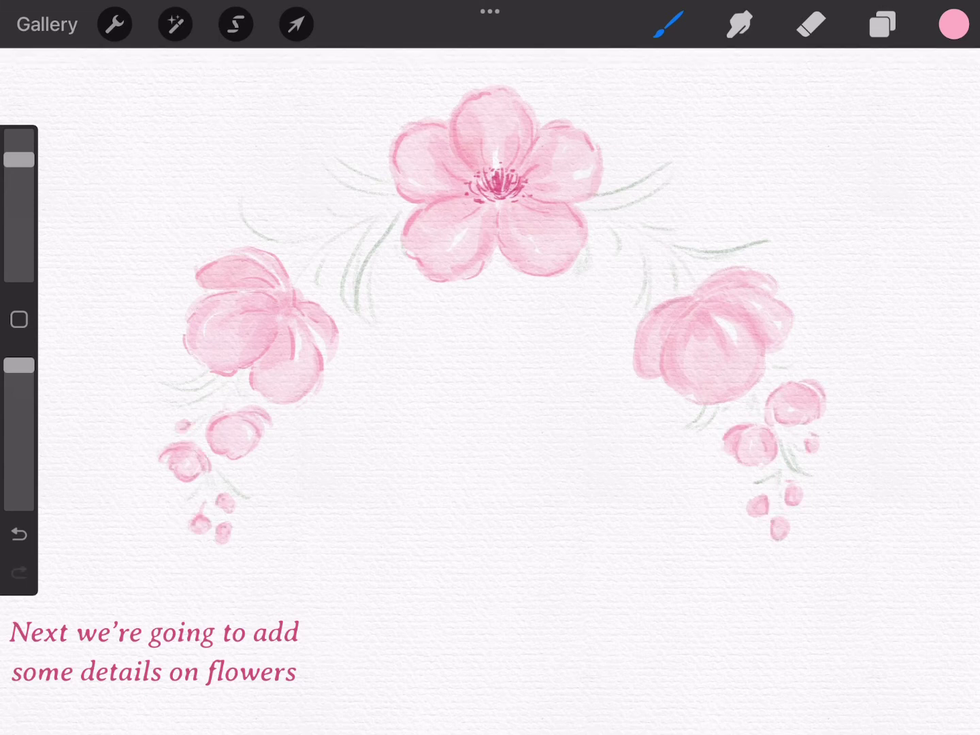
drag(636, 378, 661, 344)
mouse_move(670, 333)
mouse_down()
mouse_move(744, 305)
mouse_move(747, 291)
mouse_up()
drag(790, 303, 788, 339)
Finish a right-flower detail stroke, make the Leaves layer active, and pick dark green
drag(705, 281, 748, 267)
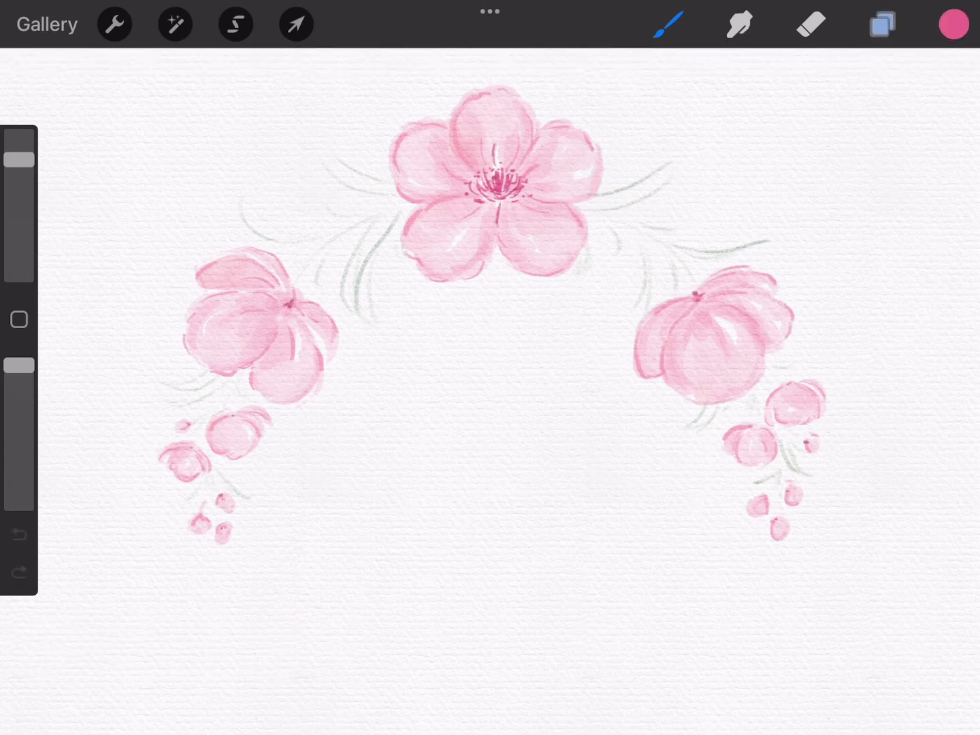
click(884, 25)
click(690, 351)
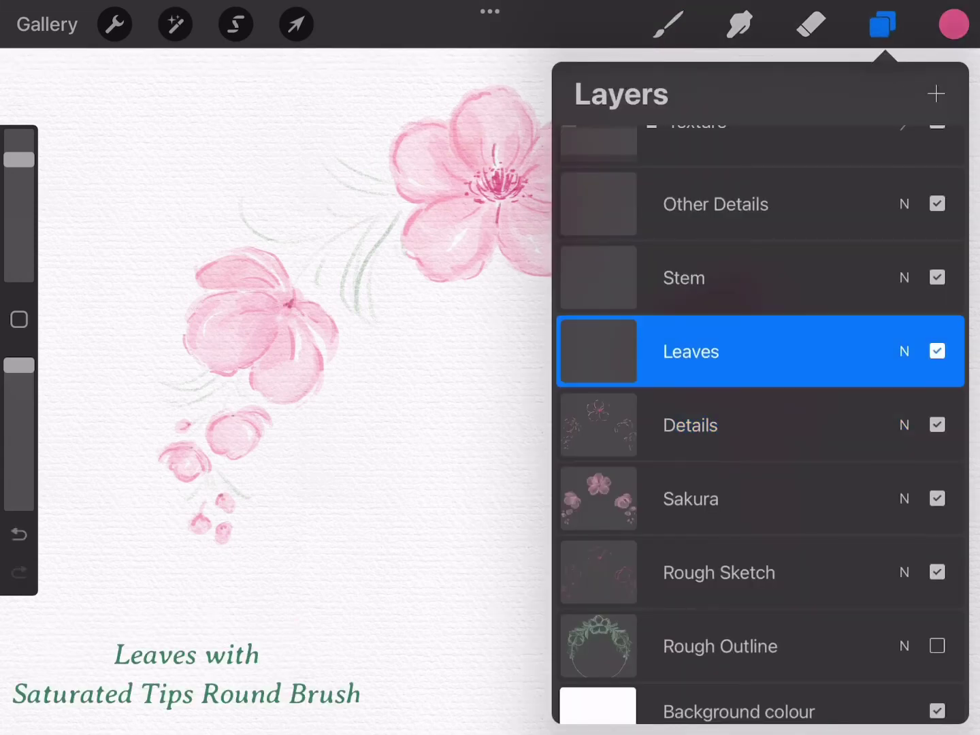
click(883, 25)
click(954, 24)
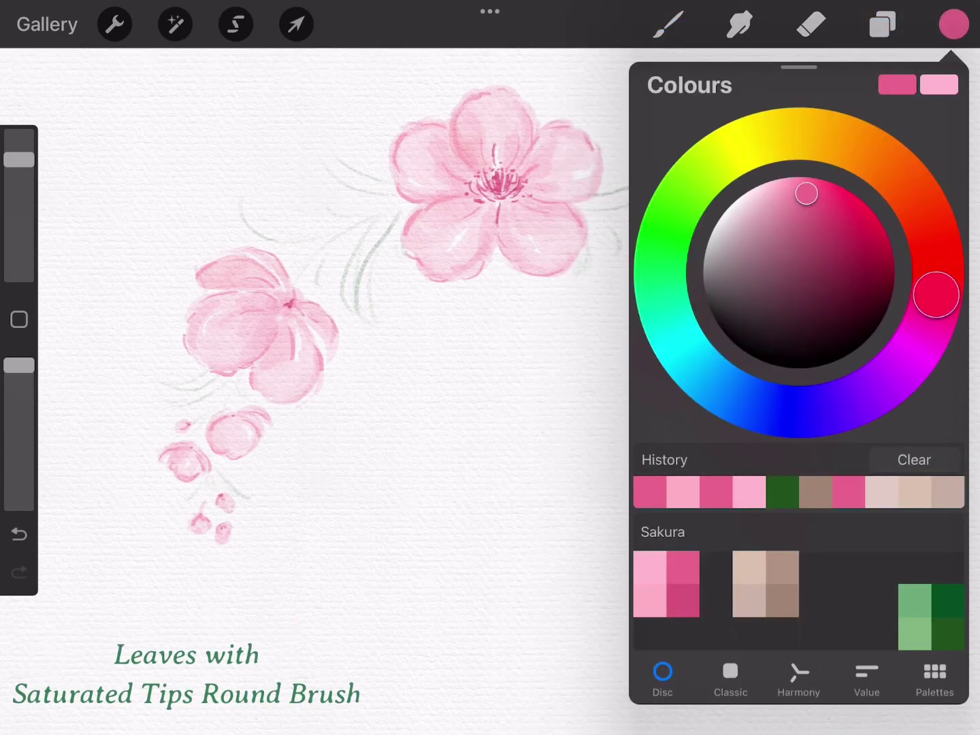
click(782, 491)
click(668, 24)
Choose the Saturated Tips For Leaf And Petals brush from the Brush Library
click(668, 25)
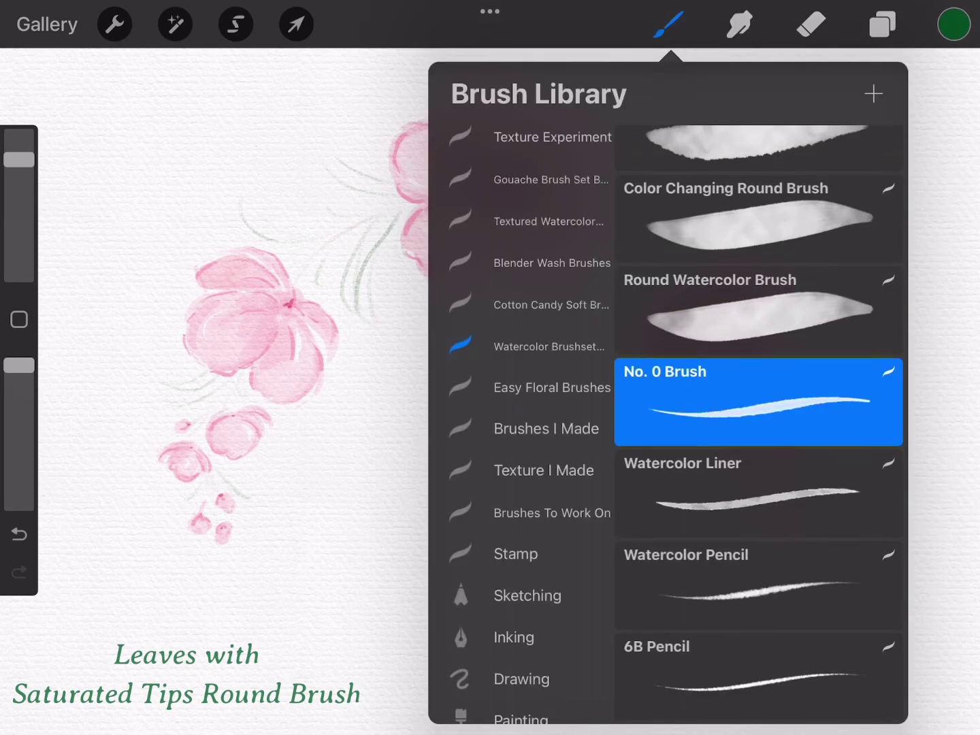
scroll(759, 422, up, 5)
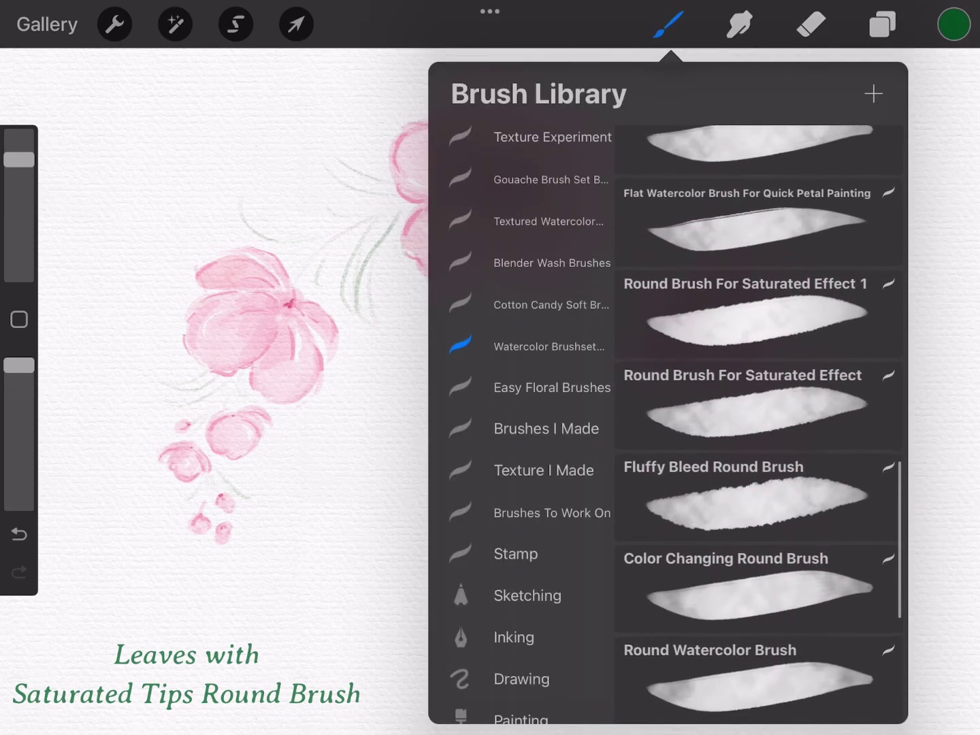
scroll(758, 422, up, 5)
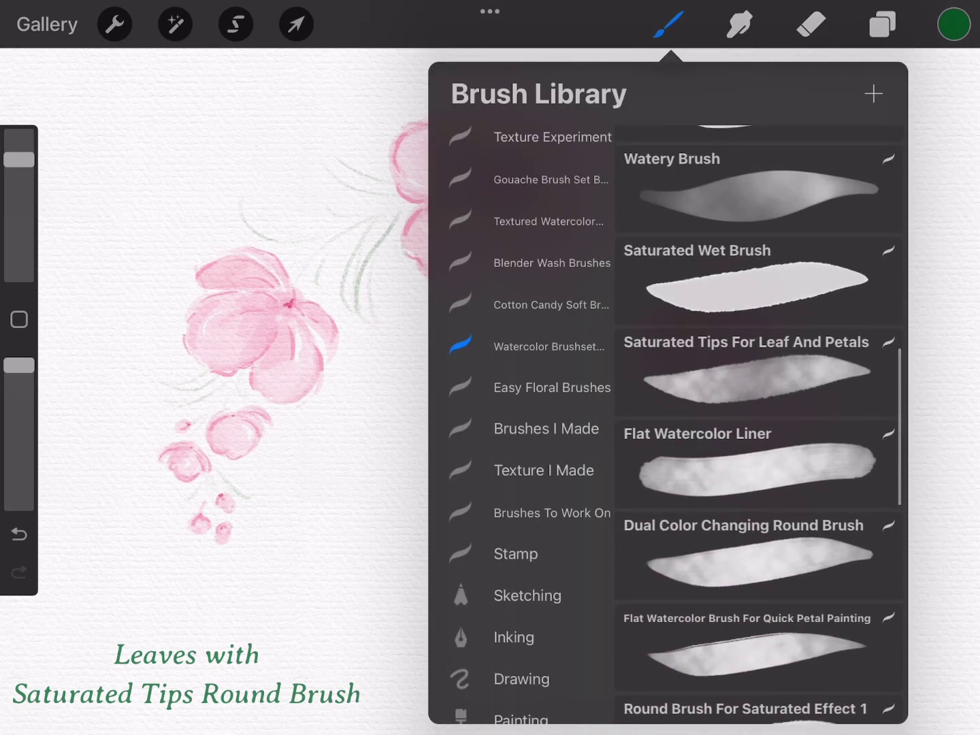
scroll(759, 422, up, 2)
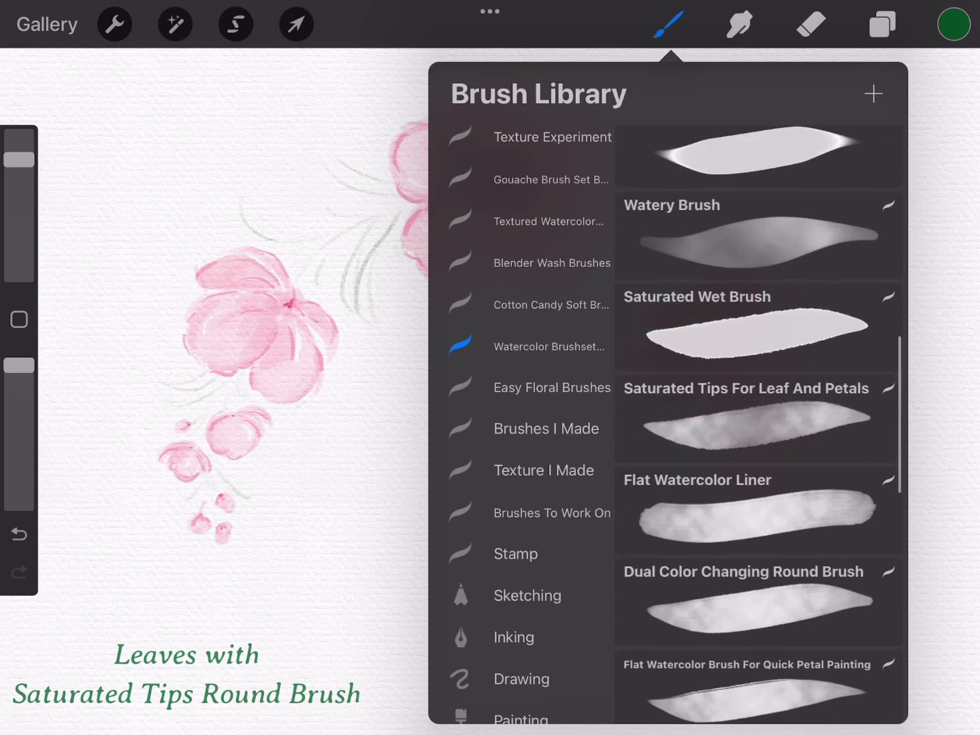
click(755, 420)
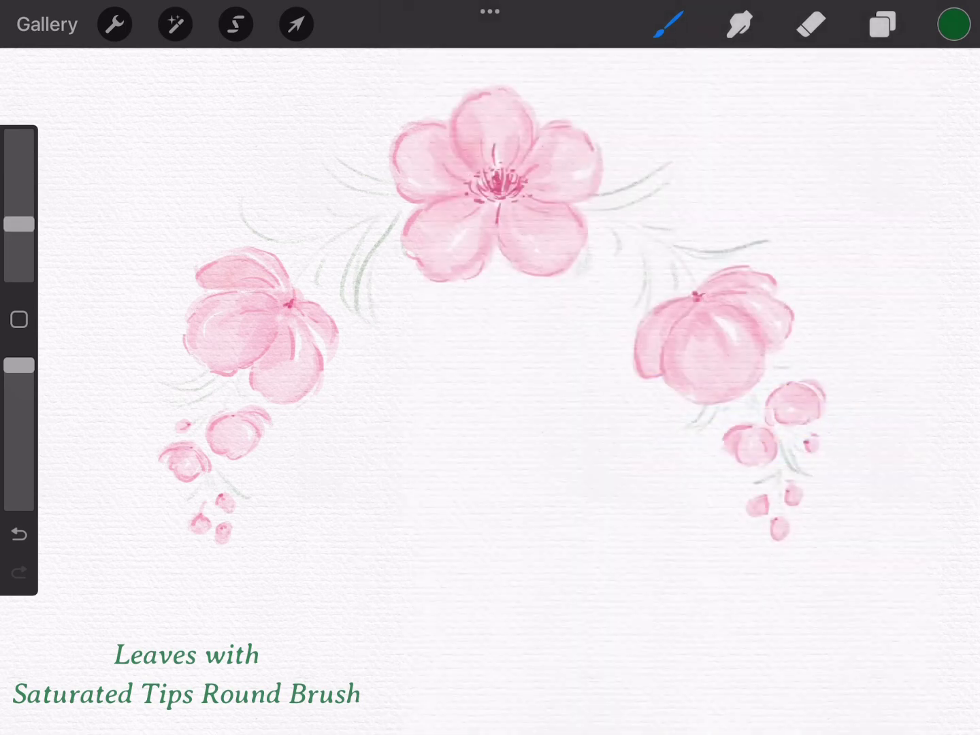
Paint leaves to the right of the top flower and around the right flower
drag(679, 162, 582, 206)
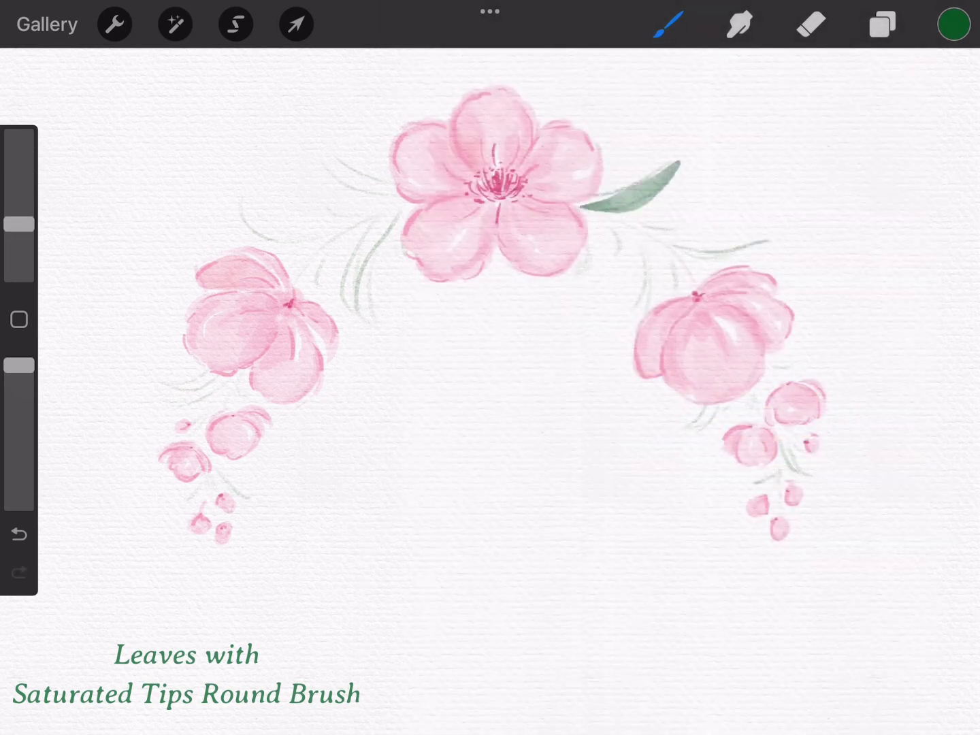
drag(633, 229, 635, 316)
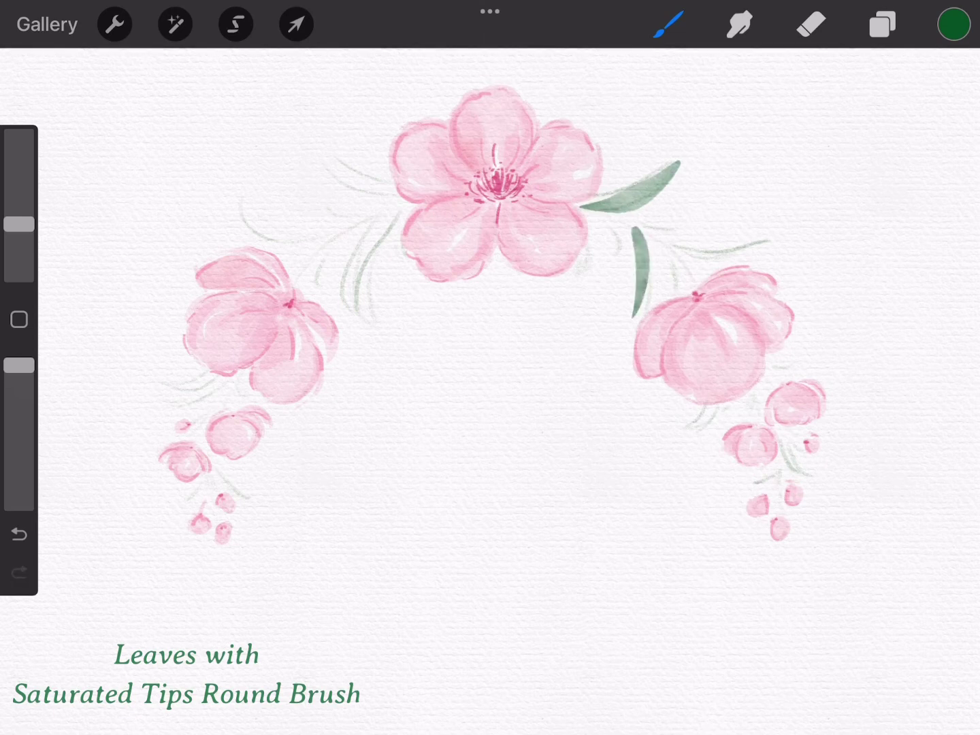
drag(671, 243, 781, 247)
drag(713, 407, 694, 425)
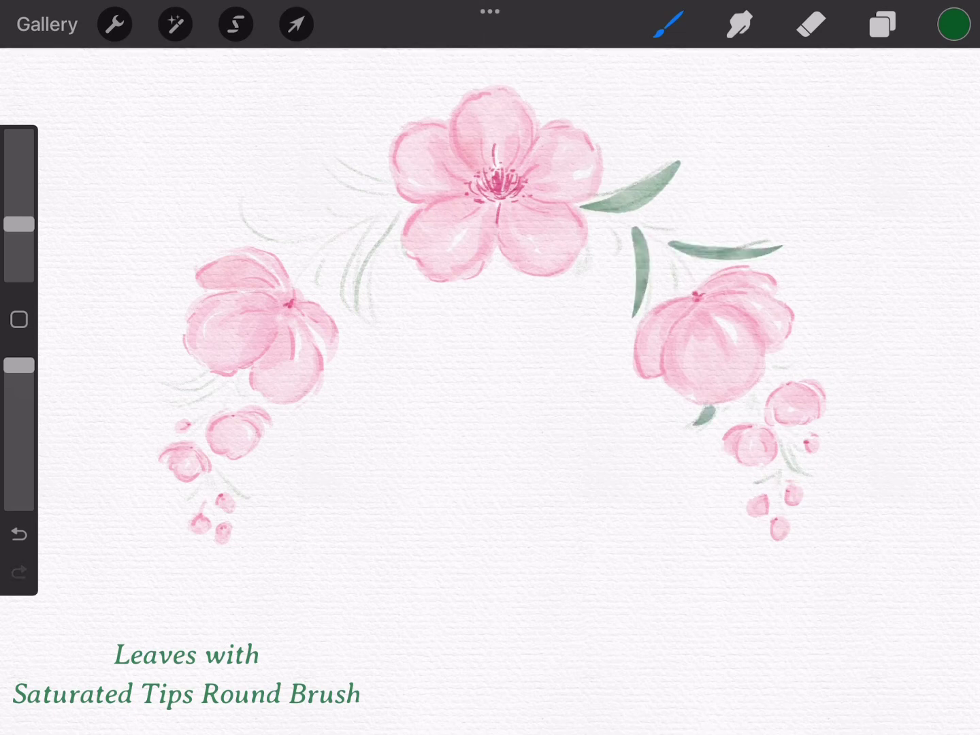
drag(774, 367, 801, 364)
drag(585, 252, 576, 279)
Paint three leaves left of the top flower, plus leaves by the left flower and branch
drag(393, 192, 322, 161)
drag(393, 217, 347, 321)
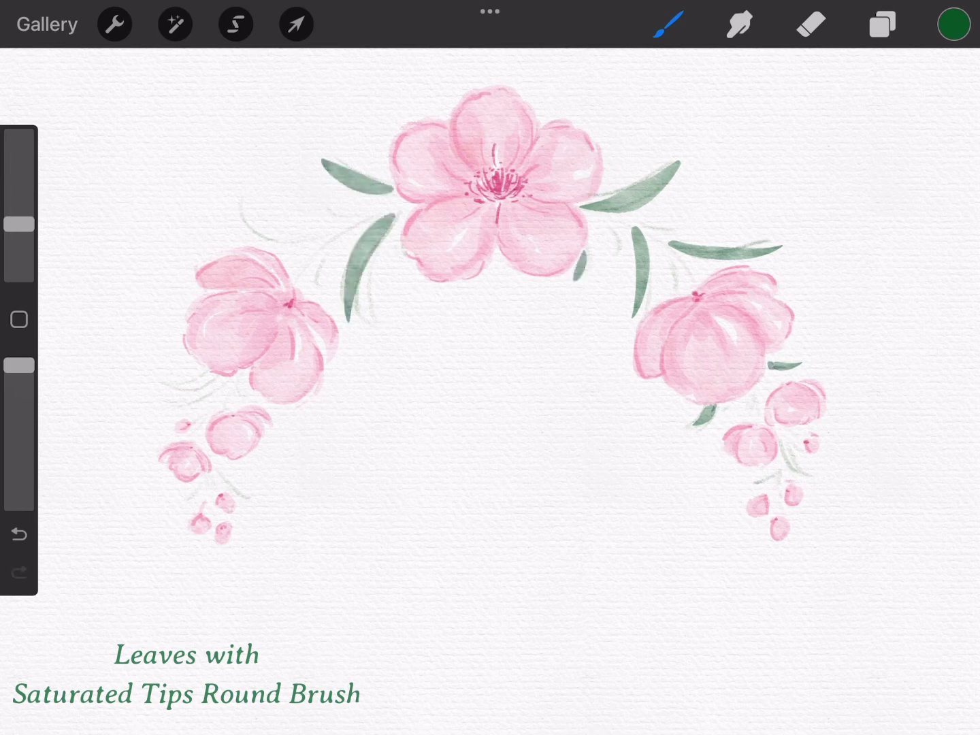
drag(332, 237, 247, 205)
drag(211, 377, 155, 380)
drag(217, 466, 254, 499)
Switch to dark green and draw thin stems linking leaves on both branches, plus a small leaf
click(953, 25)
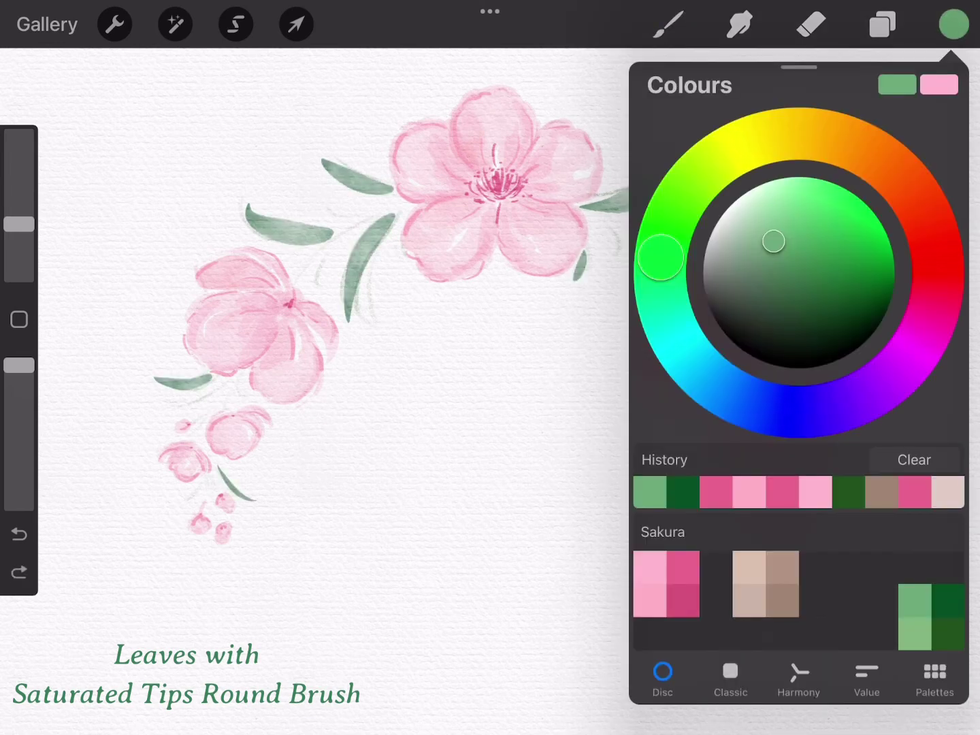
click(948, 600)
click(954, 24)
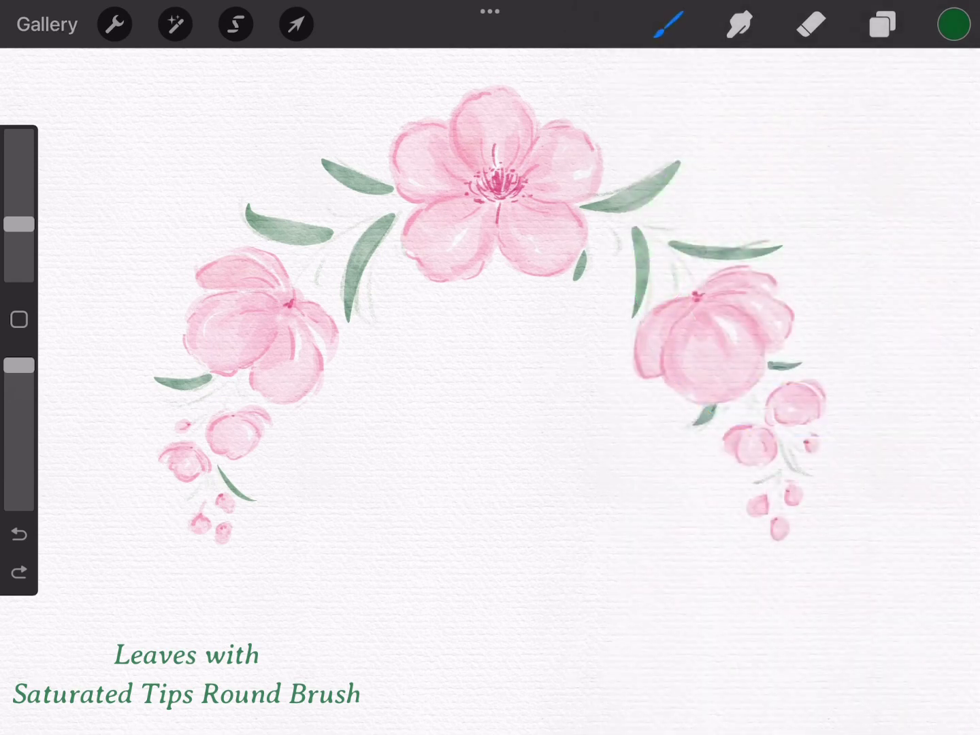
mouse_move(333, 235)
mouse_down()
mouse_move(370, 219)
mouse_move(398, 191)
mouse_move(408, 202)
mouse_up()
drag(621, 221, 679, 249)
drag(604, 193, 628, 163)
Undo the last stroke, then paint light-green leaves around the upper-left stems
key(ctrl+z)
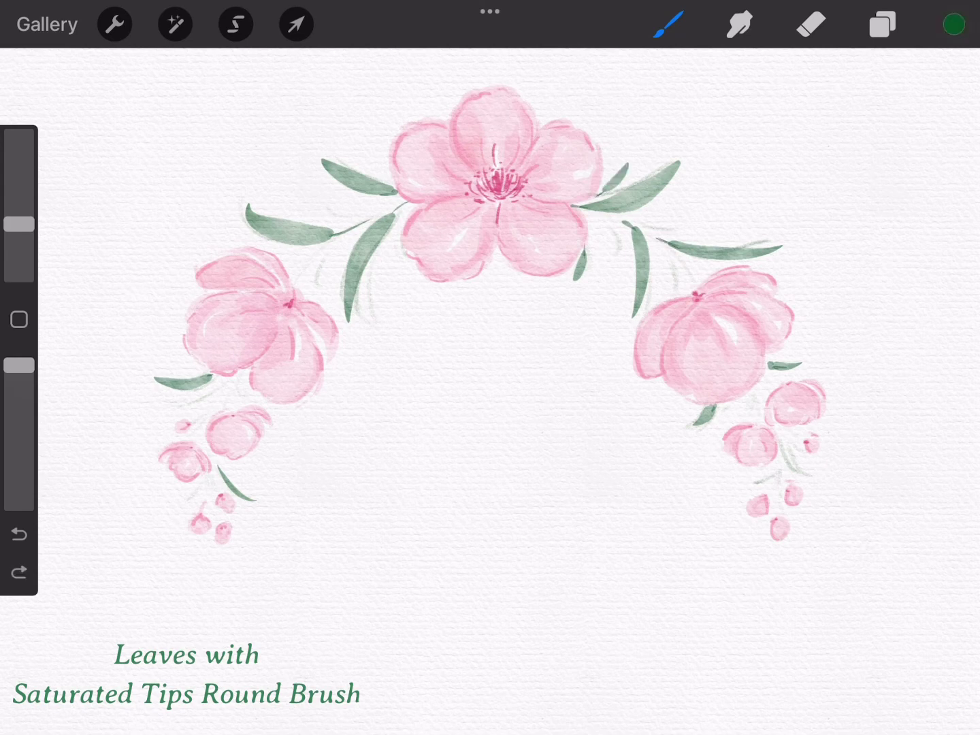
click(954, 25)
click(773, 241)
click(915, 601)
click(669, 25)
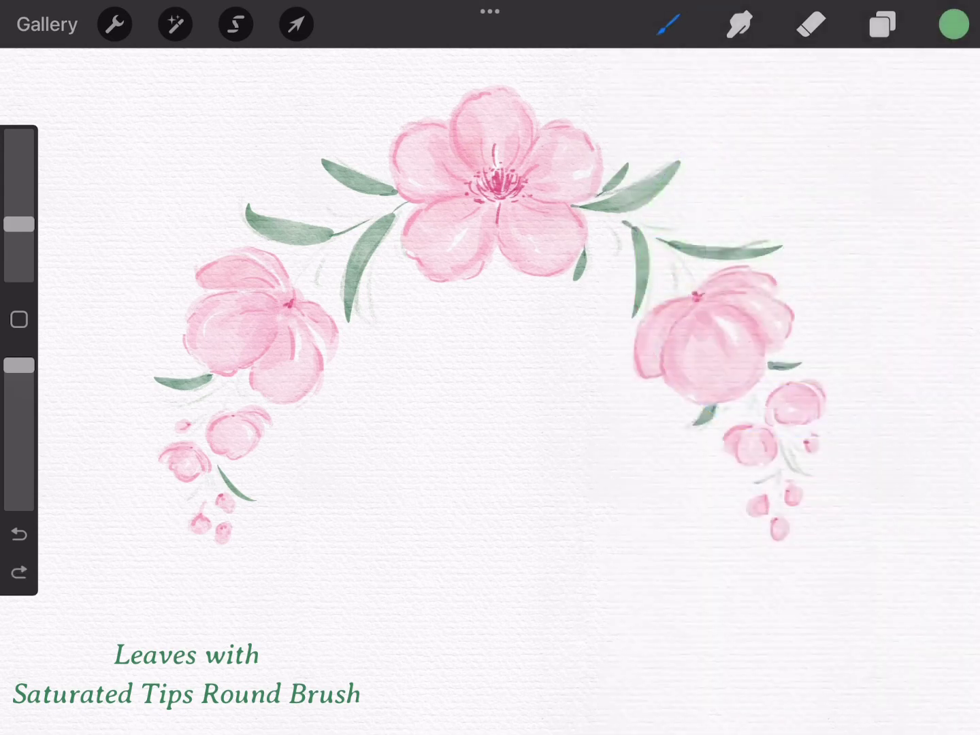
drag(390, 244, 401, 286)
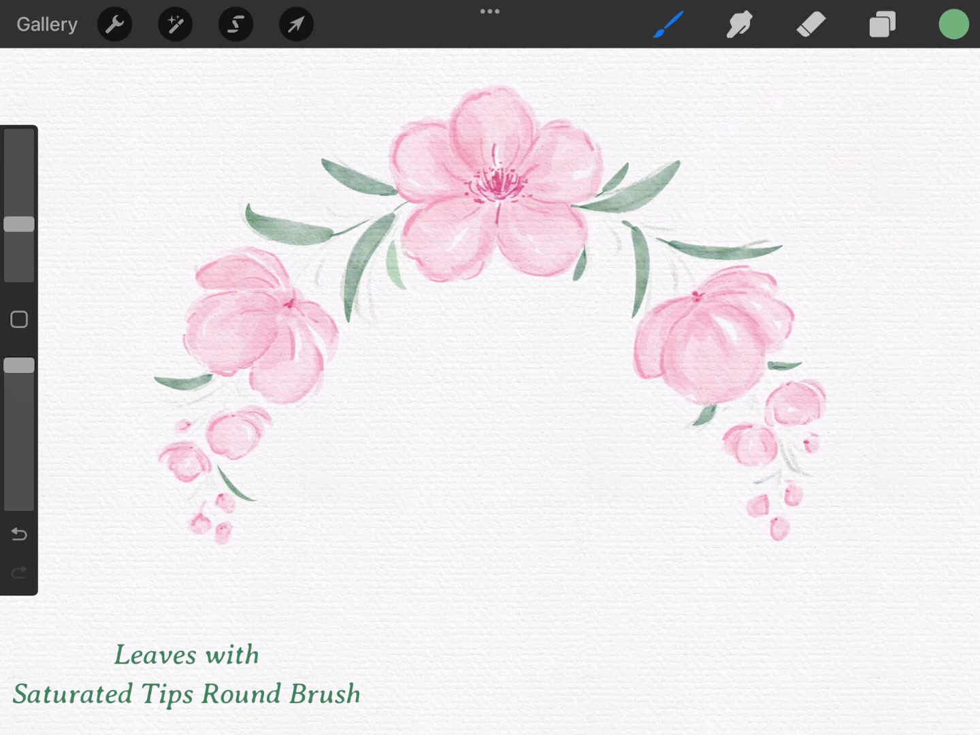
drag(327, 250, 314, 302)
drag(384, 215, 315, 199)
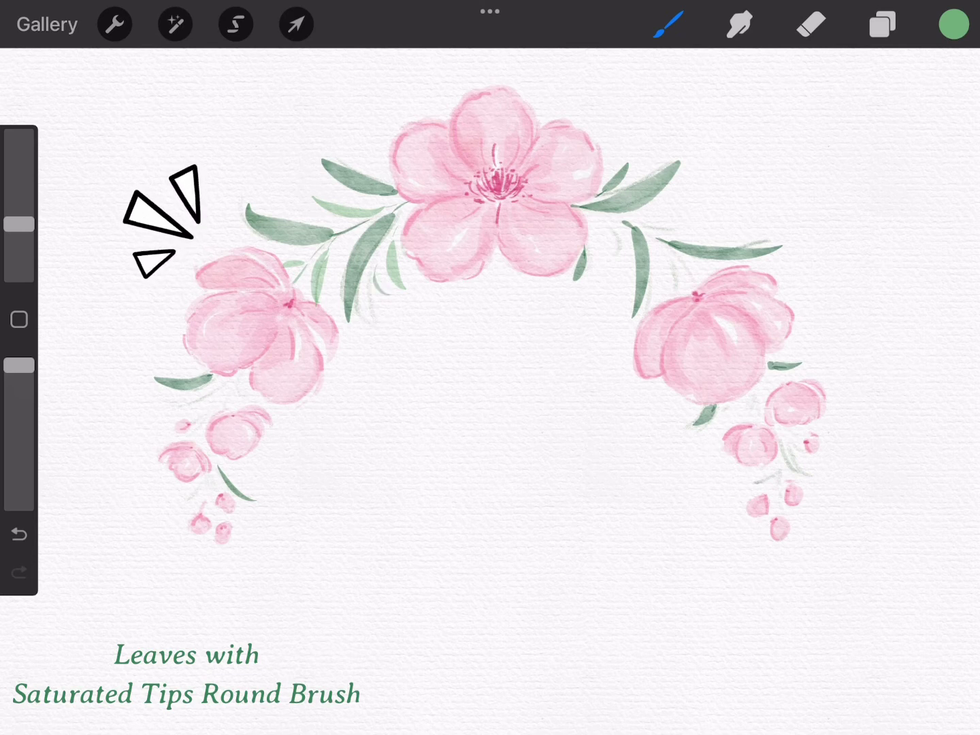
Add light-green leaves around the left flower, the right flower and the lower-right buds
drag(225, 383, 165, 407)
drag(238, 242, 211, 247)
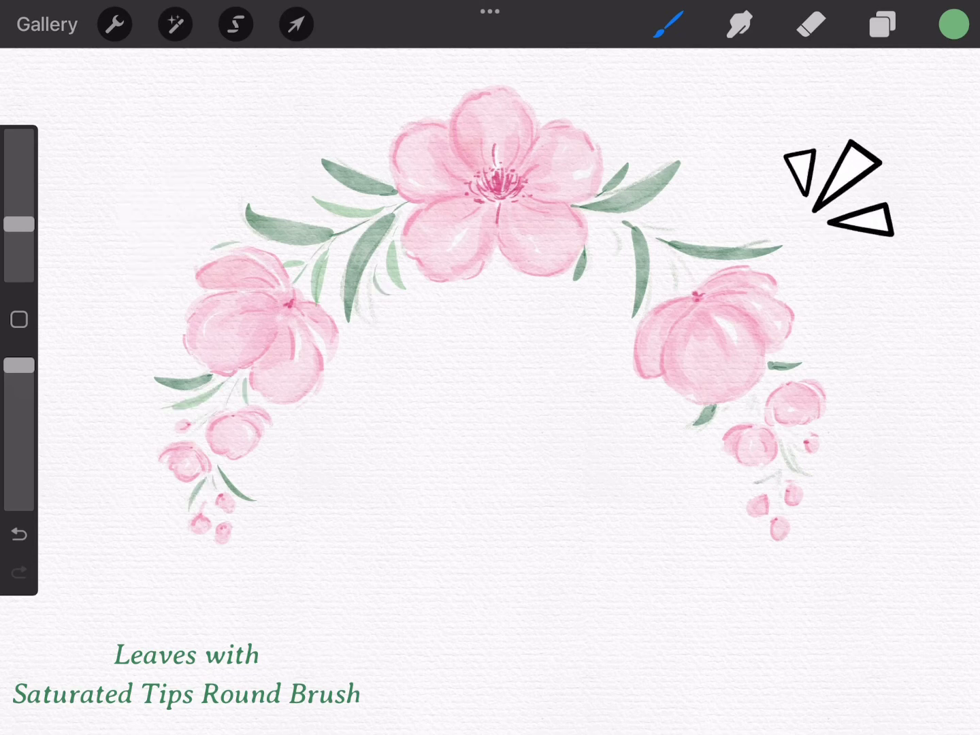
drag(636, 224, 711, 221)
drag(681, 290, 664, 252)
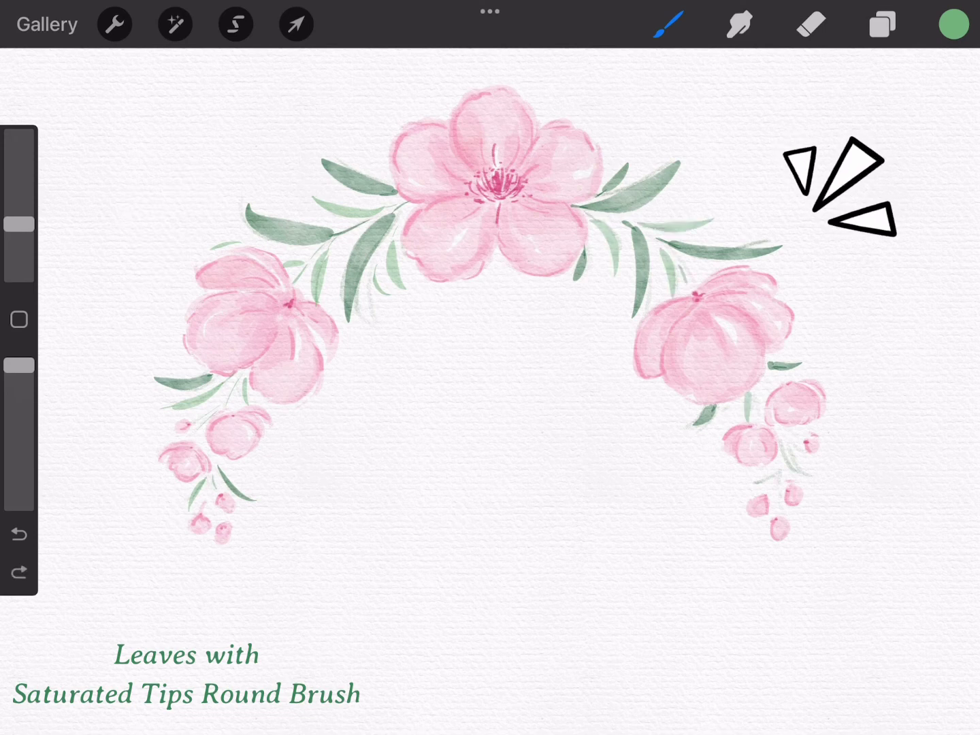
drag(813, 469, 783, 436)
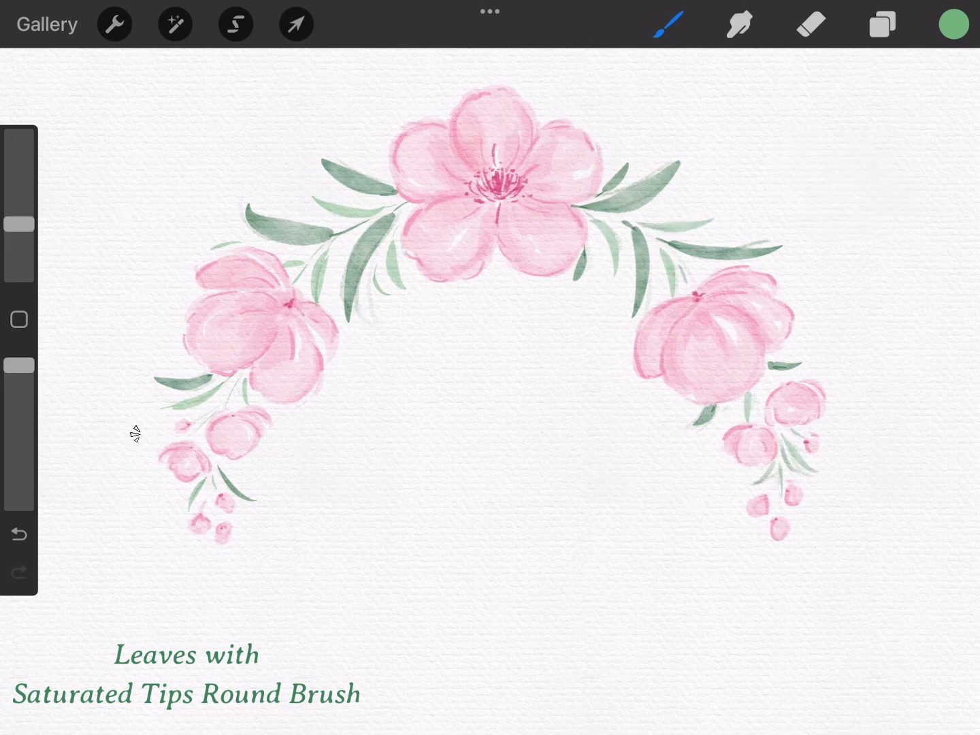
Undo a stray leaf, shrink the brush, and draw a stem to the left flower, undoing extra strokes
key(ctrl+z)
drag(19, 224, 19, 233)
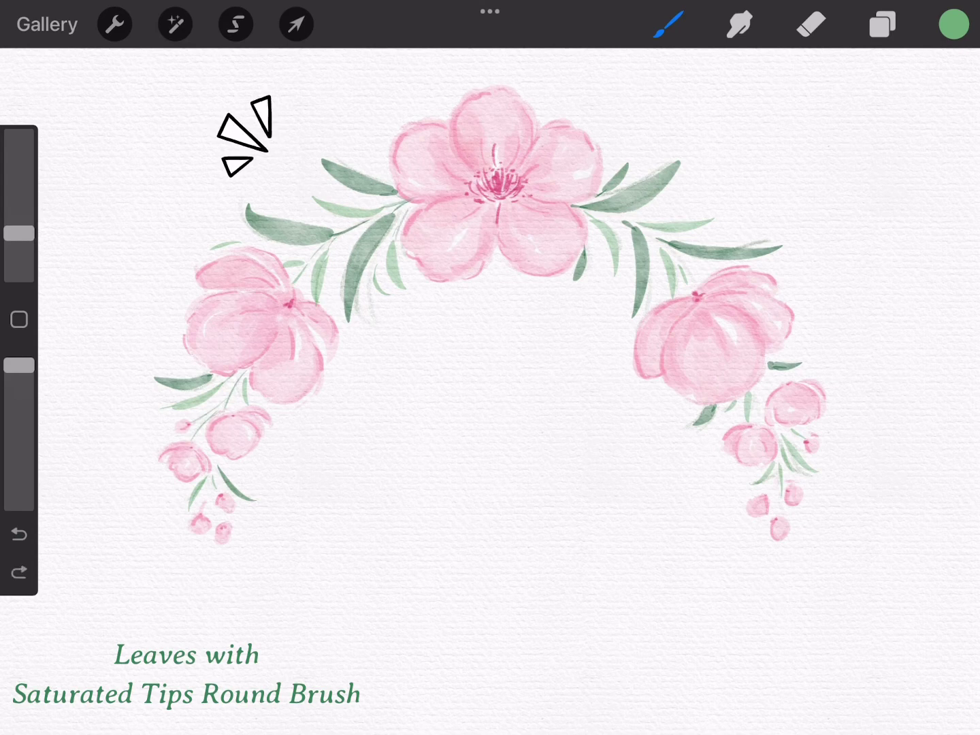
drag(328, 242, 291, 303)
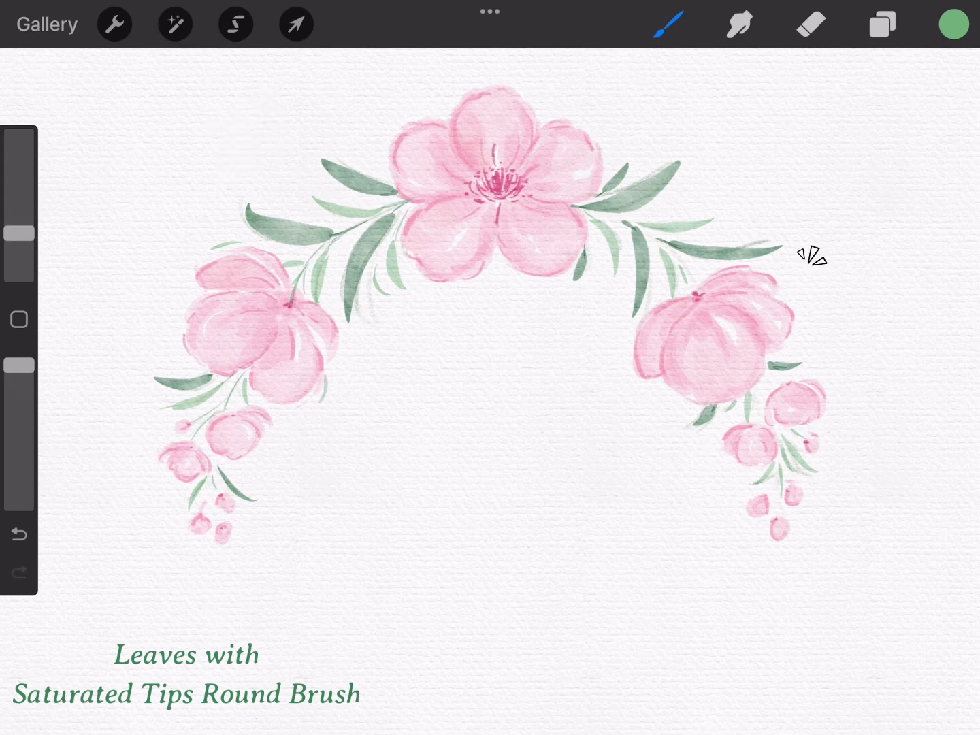
drag(806, 299, 787, 283)
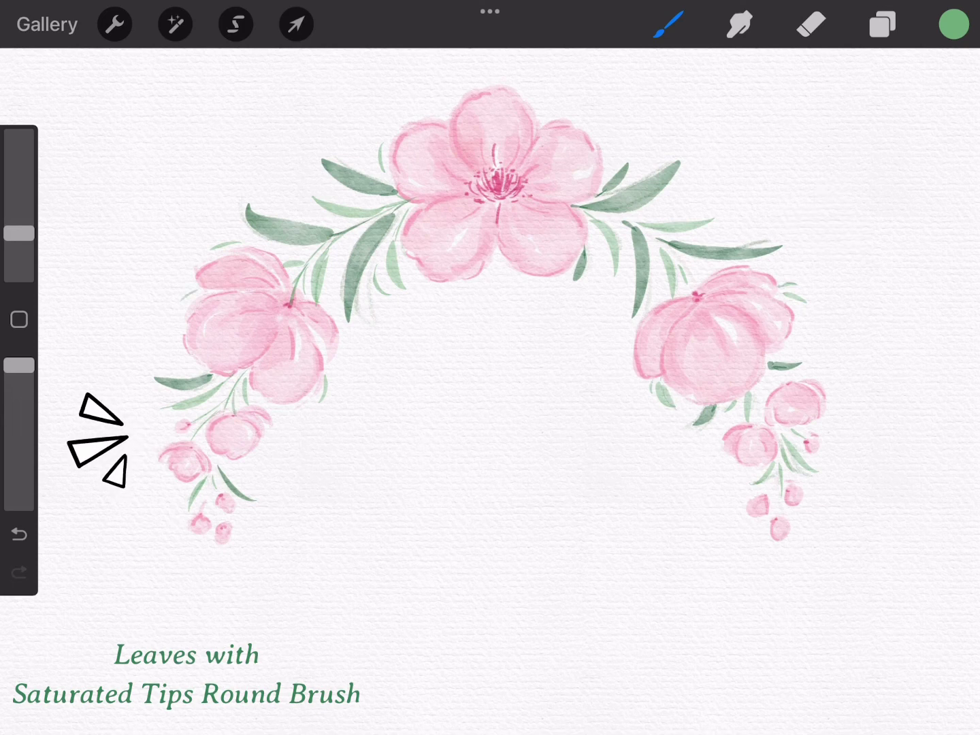
key(ctrl+z)
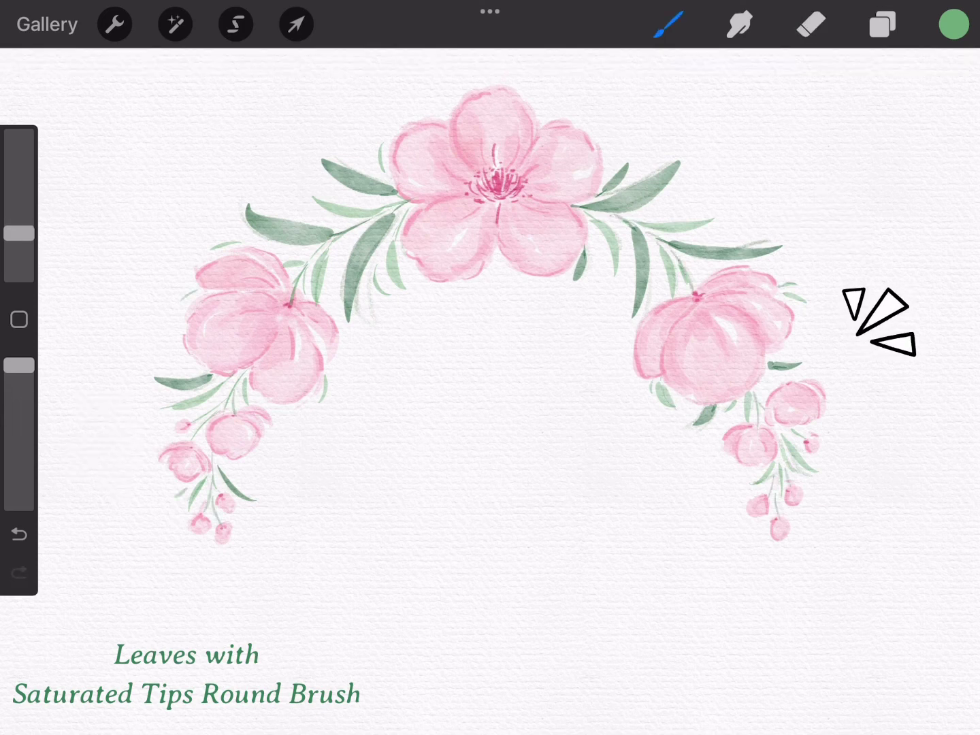
key(ctrl+z)
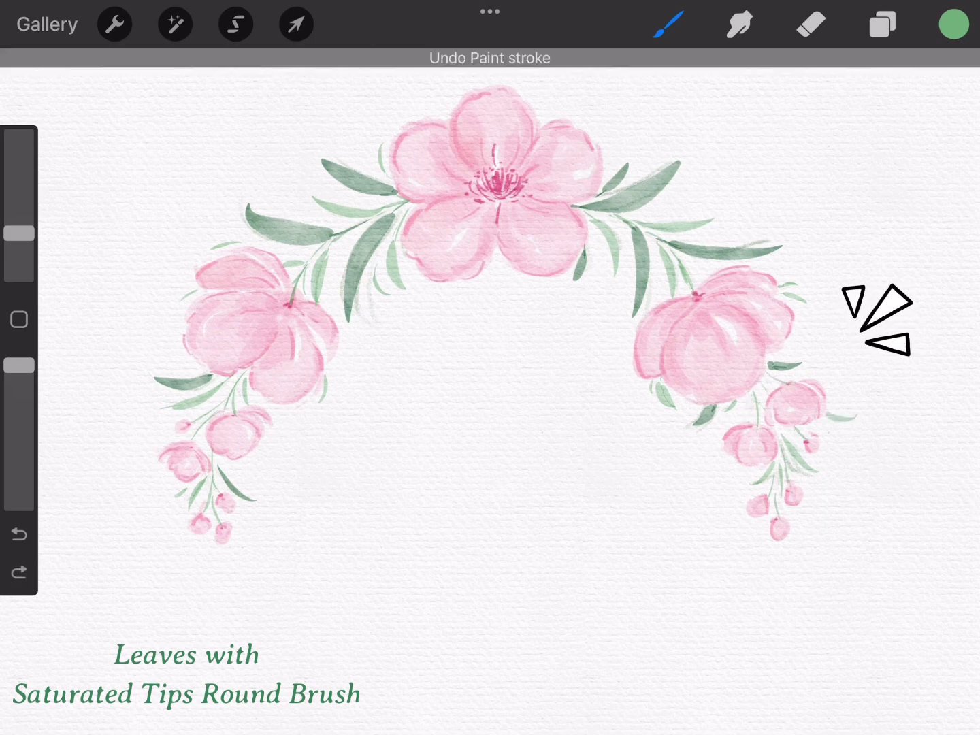
Hide the Rough Sketch layer in the Layers panel
key(e)
key(l)
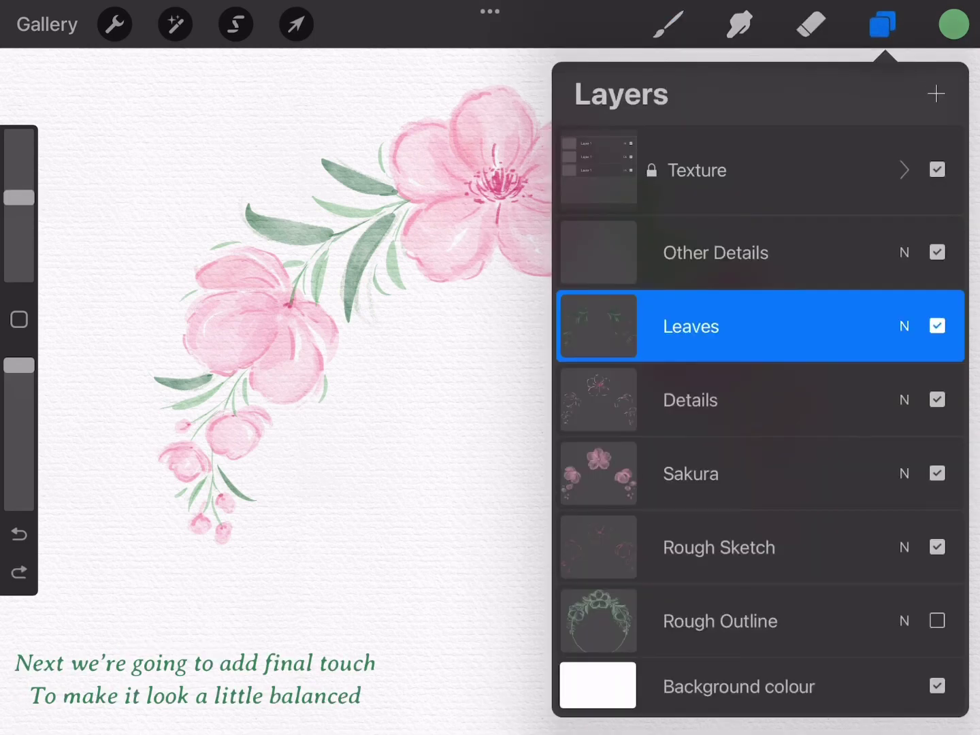
click(937, 546)
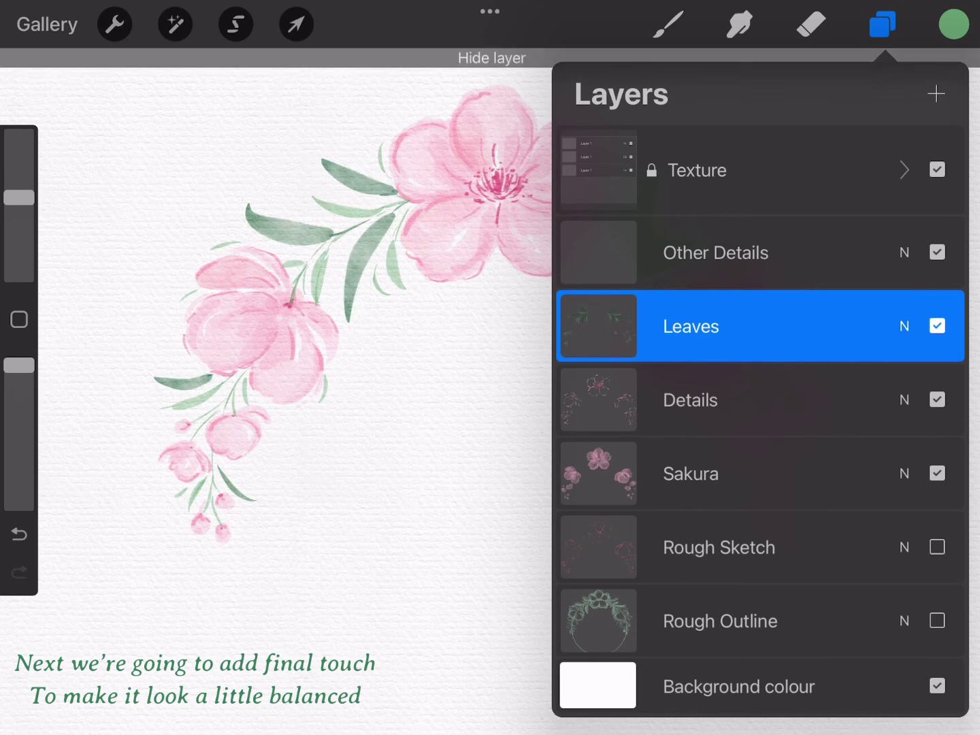
Paint small green leaves on the upper-left leaf and along the right branch
click(953, 25)
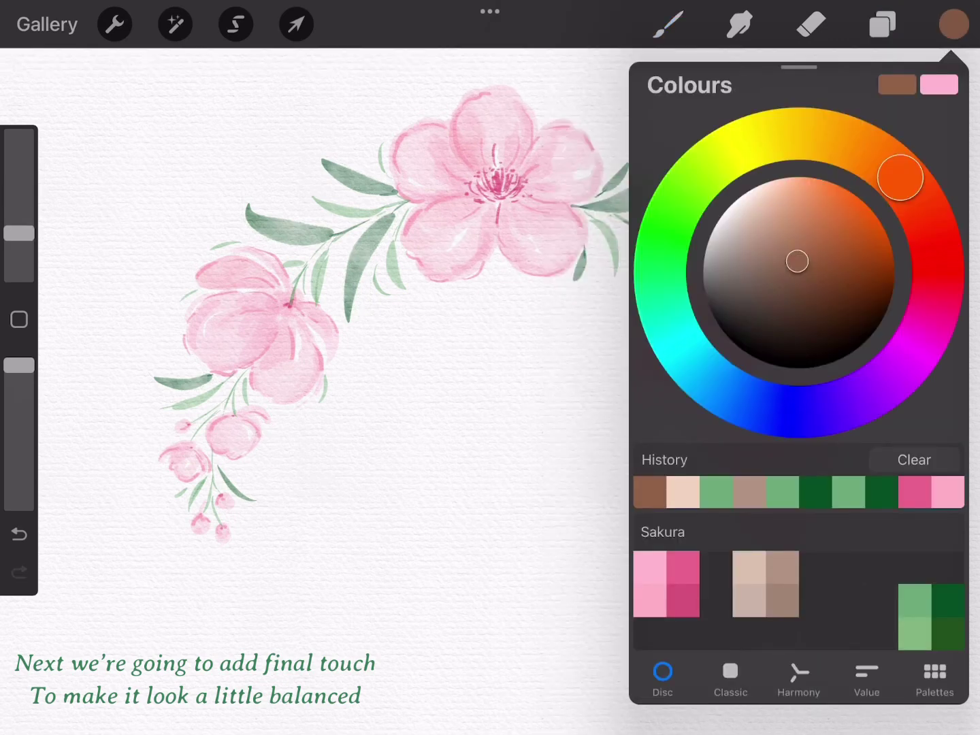
click(915, 600)
click(954, 24)
click(668, 25)
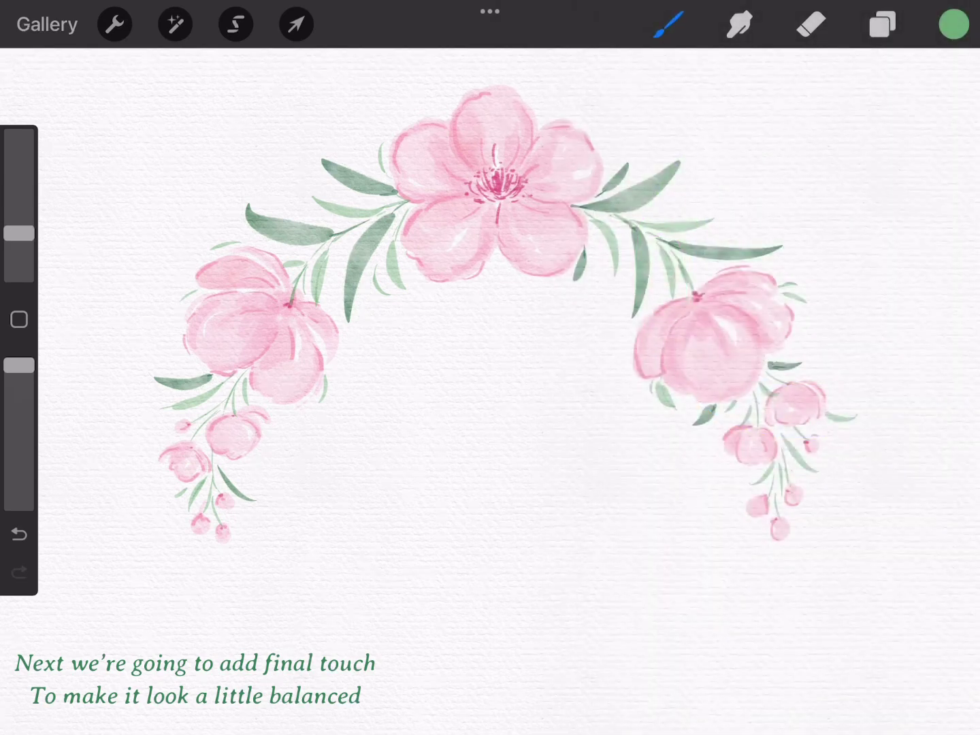
drag(322, 179, 339, 193)
drag(661, 208, 683, 193)
drag(697, 267, 716, 277)
Erase the large upper-left leaf and trim the long right leaves
click(812, 24)
drag(19, 255, 19, 229)
mouse_move(248, 207)
mouse_down()
mouse_move(334, 242)
mouse_move(348, 233)
mouse_up()
drag(665, 250, 783, 248)
Paint a new dark green right-branch leaf, then erase and redraw the leaf left of the top flower
click(953, 24)
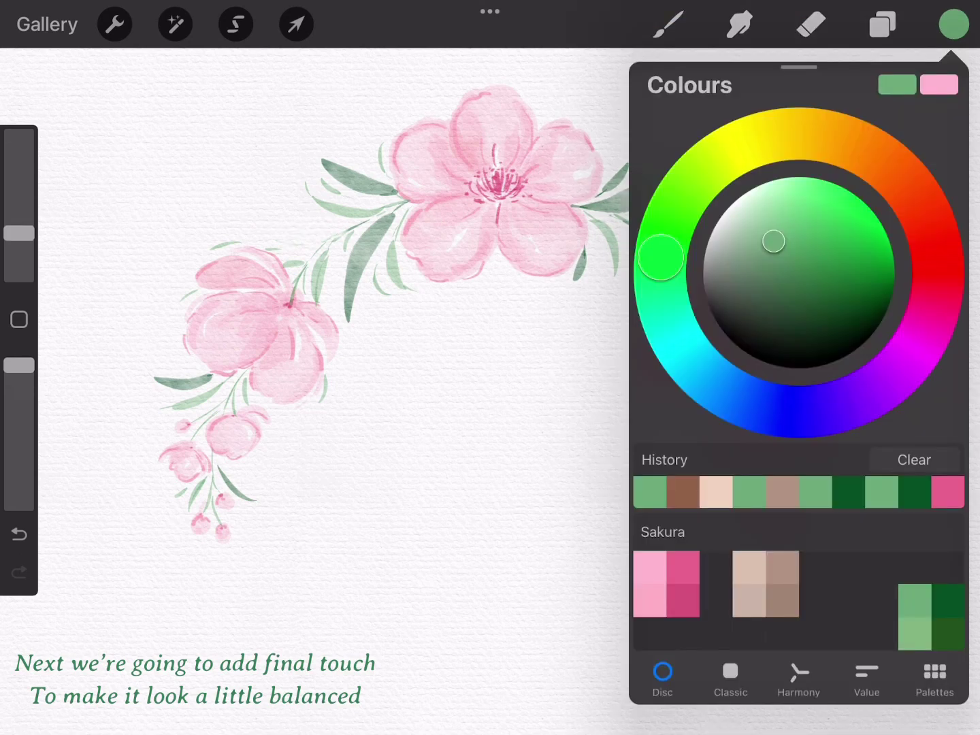
click(882, 293)
click(667, 25)
drag(671, 245, 738, 263)
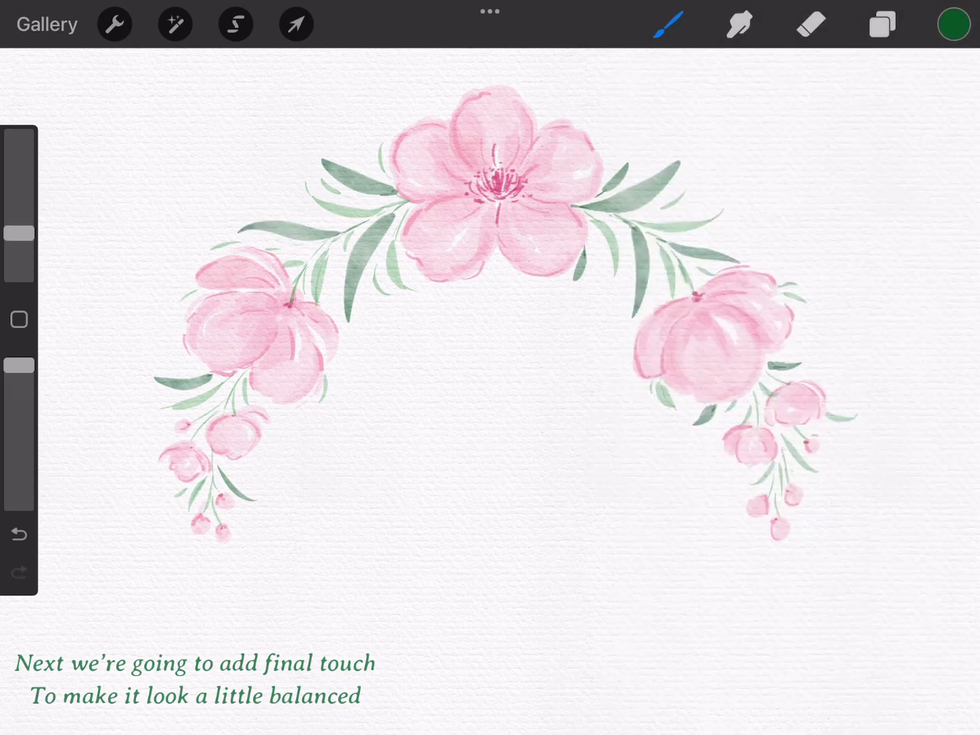
click(811, 24)
mouse_move(350, 322)
mouse_down()
mouse_move(346, 289)
mouse_move(388, 216)
mouse_move(368, 286)
mouse_up()
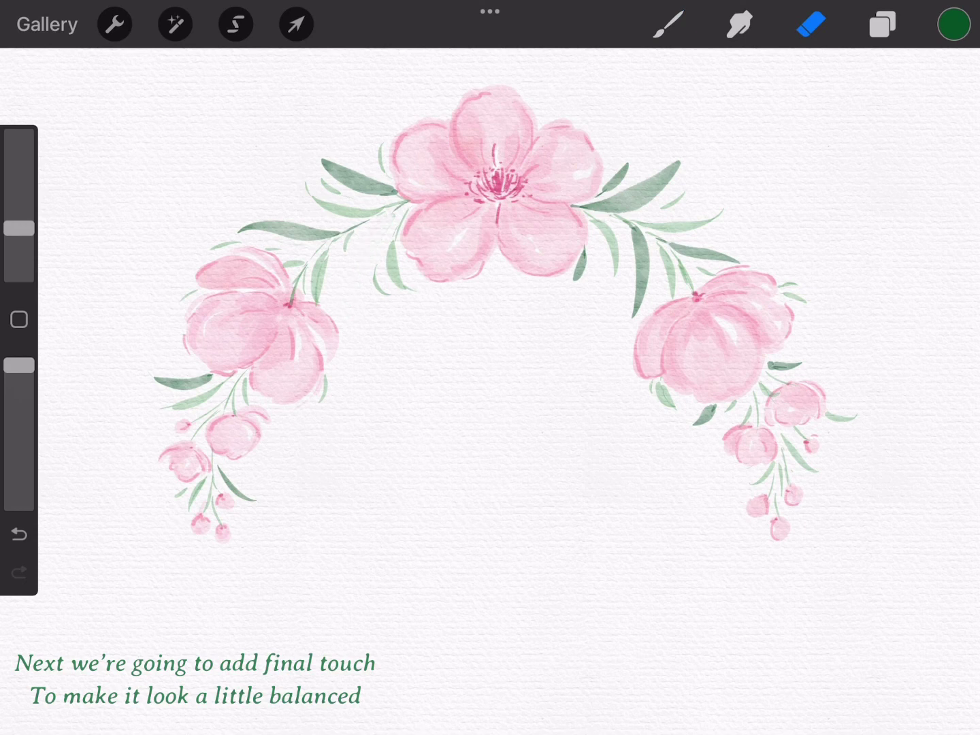
click(667, 25)
mouse_move(391, 216)
mouse_down()
mouse_move(354, 317)
mouse_move(338, 286)
mouse_up()
Add small light-green leaves on the left branch, right branch and among the lower-right buds
click(954, 24)
click(915, 599)
click(953, 25)
drag(336, 276, 361, 225)
drag(763, 248, 738, 252)
drag(629, 365, 623, 379)
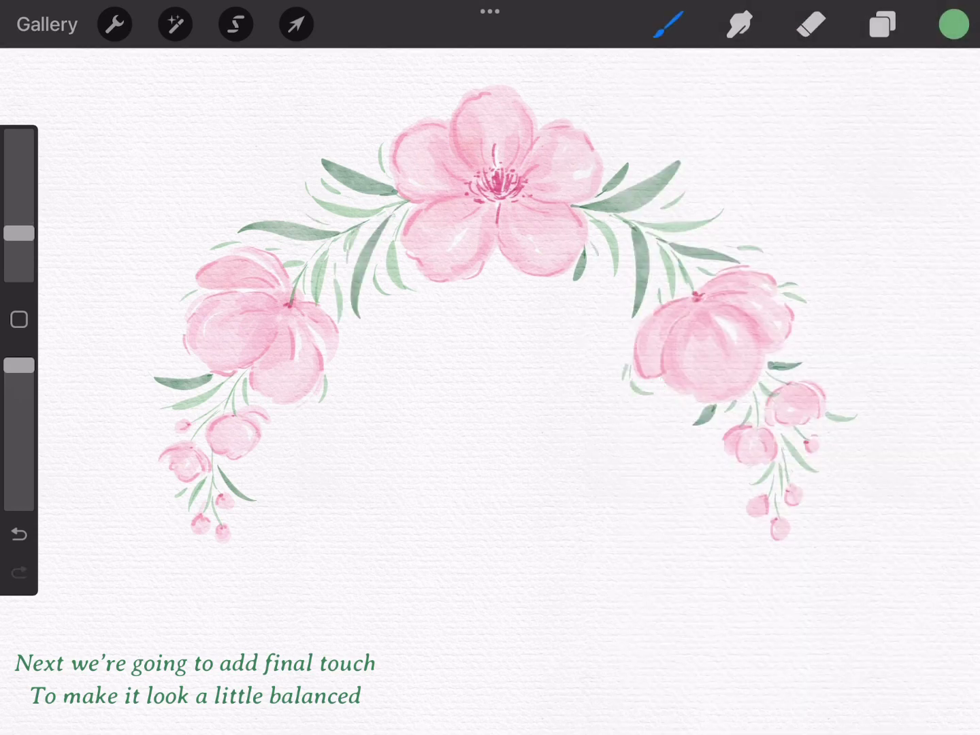
drag(724, 430, 713, 446)
drag(832, 386, 800, 376)
Erase a misplaced right-branch leaf, lengthen another, and add two small leaves beside the top flower
click(810, 24)
mouse_move(737, 248)
mouse_down()
mouse_move(764, 250)
mouse_move(712, 235)
mouse_move(723, 238)
mouse_up()
click(668, 25)
drag(622, 287, 611, 302)
drag(609, 145, 615, 165)
drag(653, 165, 641, 173)
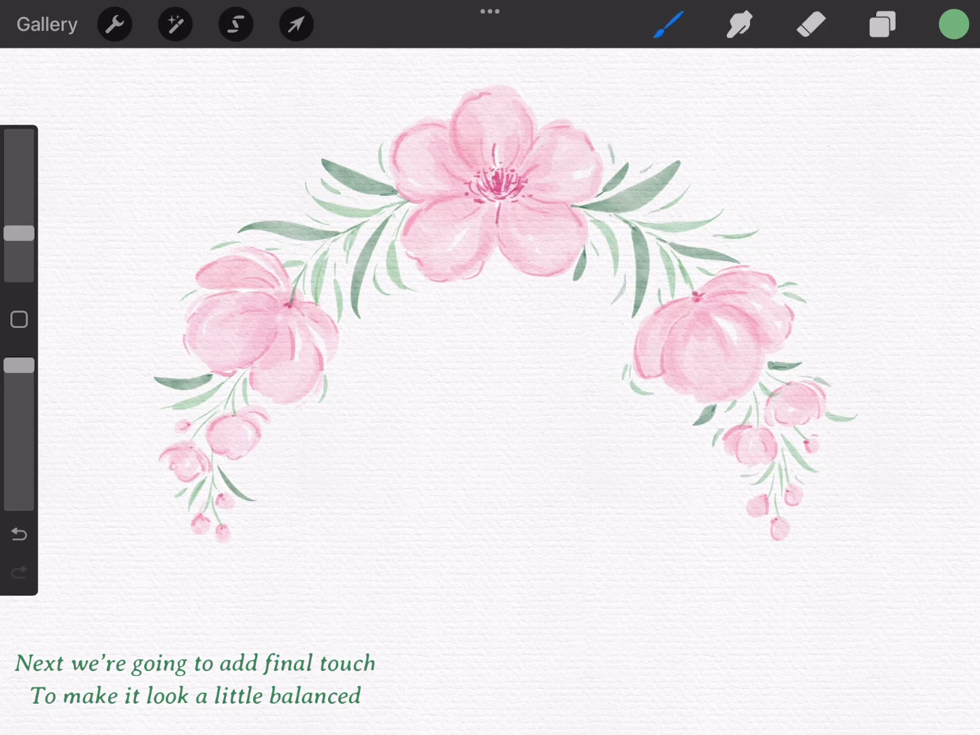